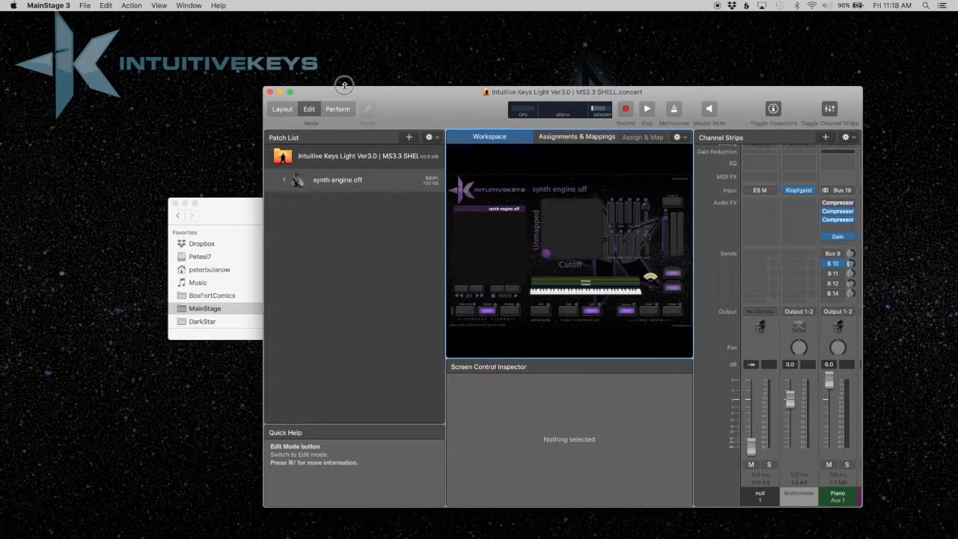
Widen the SHELL concert window and arrange it with the Finder window so the patch list and the files are both accessible.
{"action": "left_click_drag", "start_coordinate": [344, 85], "coordinate": [343, 10]}
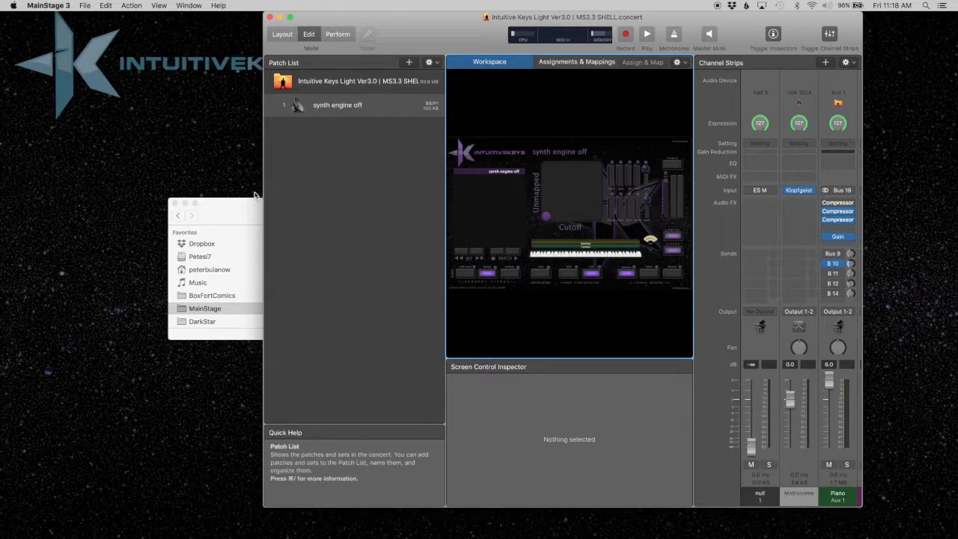
{"action": "left_click_drag", "start_coordinate": [263, 180], "coordinate": [174, 173]}
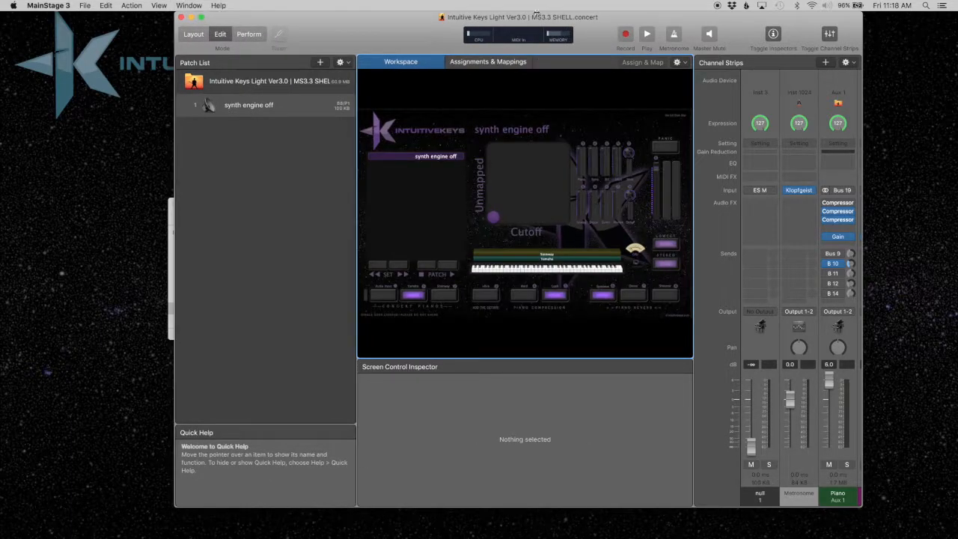
{"action": "left_click_drag", "start_coordinate": [526, 16], "coordinate": [604, 17]}
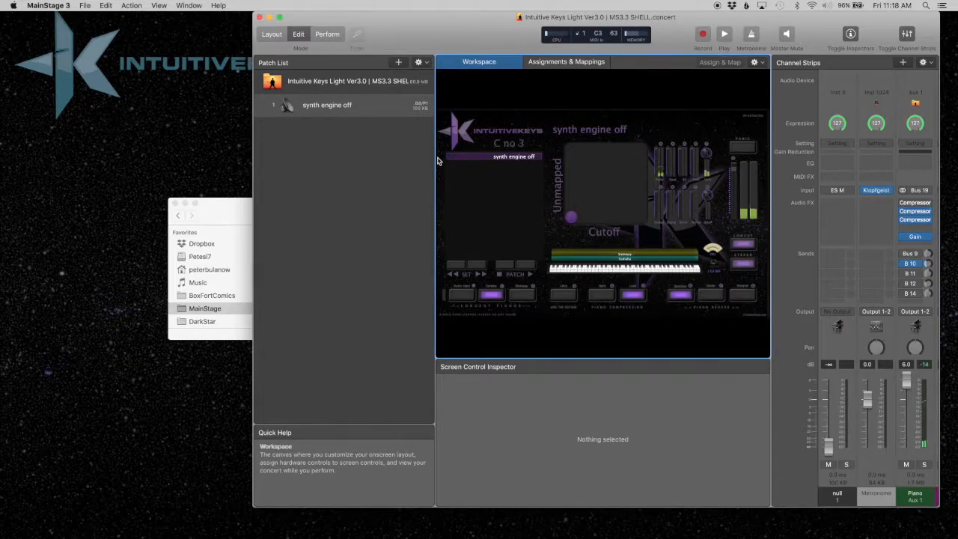
{"action": "left_click", "coordinate": [230, 209]}
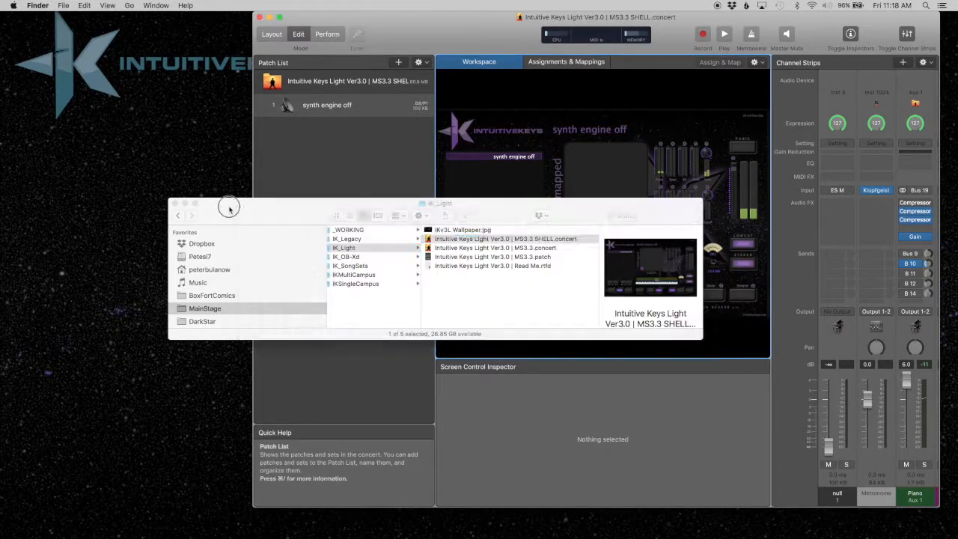
{"action": "left_click_drag", "start_coordinate": [259, 219], "coordinate": [138, 238]}
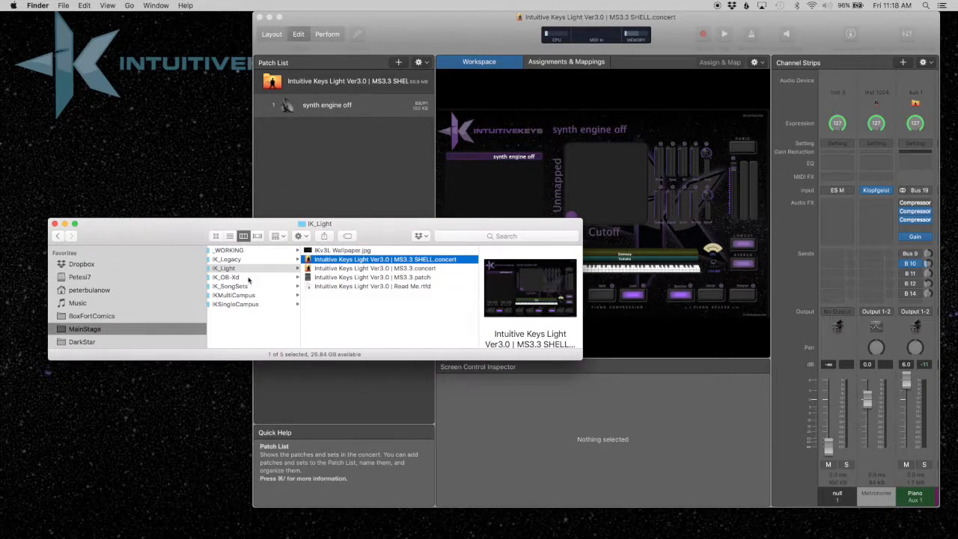
Import Intuitive Keys OB-Xd Ver 3.0 | MS3.3.patch from the IK_OB-Xd folder into the concert's patch list.
{"action": "left_click", "coordinate": [247, 278]}
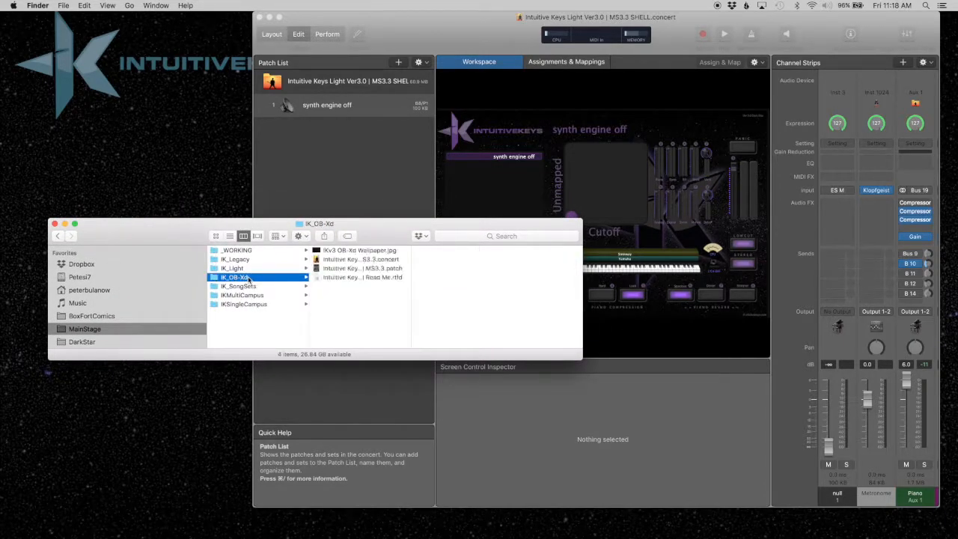
{"action": "left_click", "coordinate": [362, 269]}
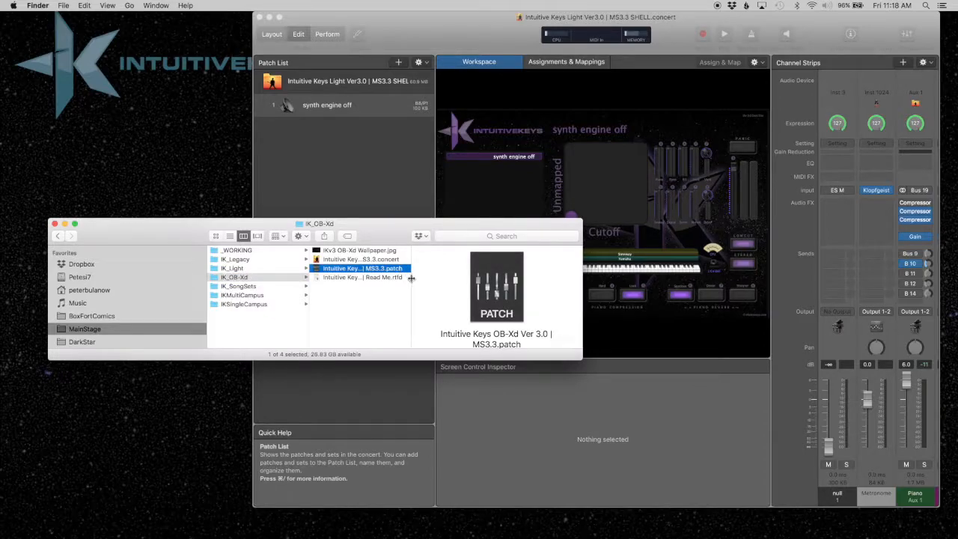
{"action": "left_click_drag", "start_coordinate": [411, 279], "coordinate": [433, 271]}
{"action": "left_click", "coordinate": [465, 270]}
{"action": "left_click_drag", "start_coordinate": [378, 269], "coordinate": [399, 155]}
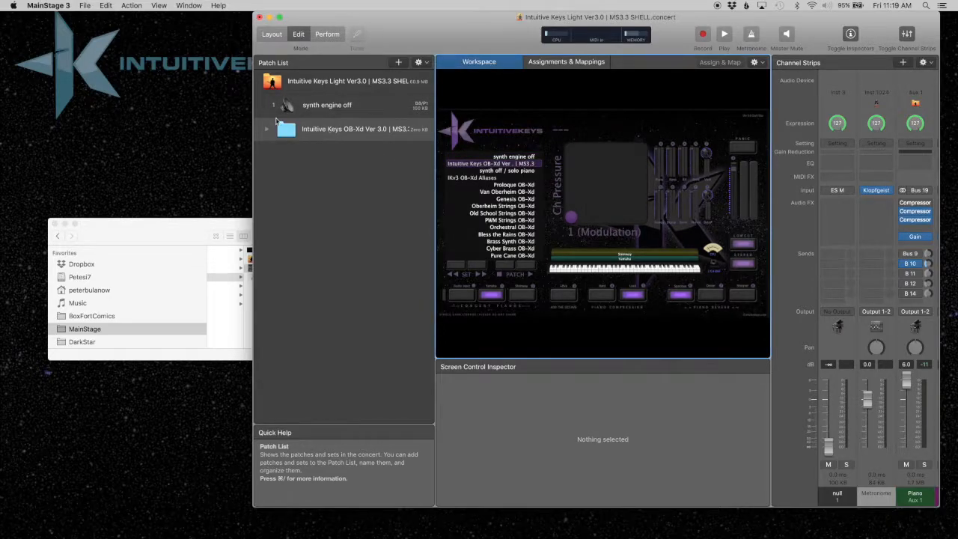
Examine the imported OB-Xd set's IKv3 OB-Xd Aliases folder, audition Old School Strings OB-Xd, and collapse the set.
{"action": "left_click", "coordinate": [266, 131]}
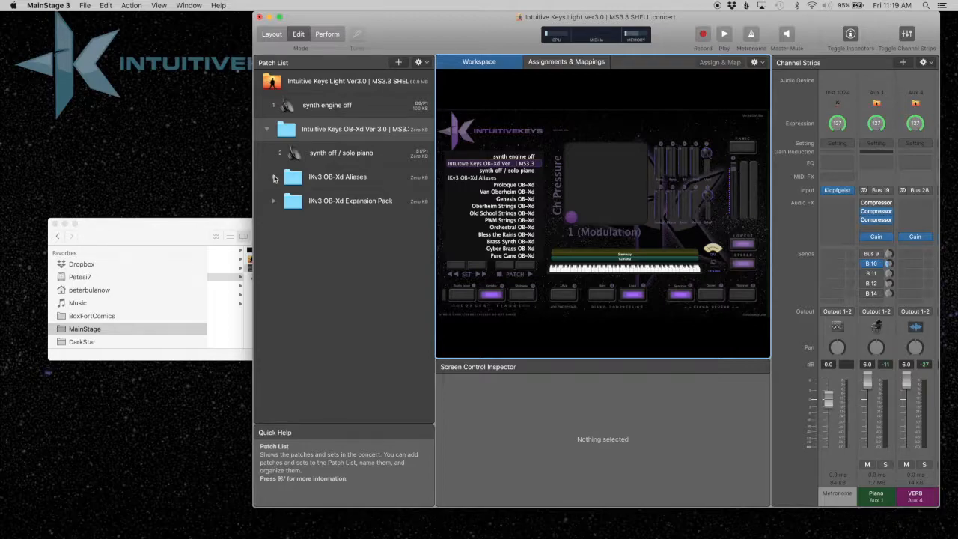
{"action": "left_click", "coordinate": [346, 183]}
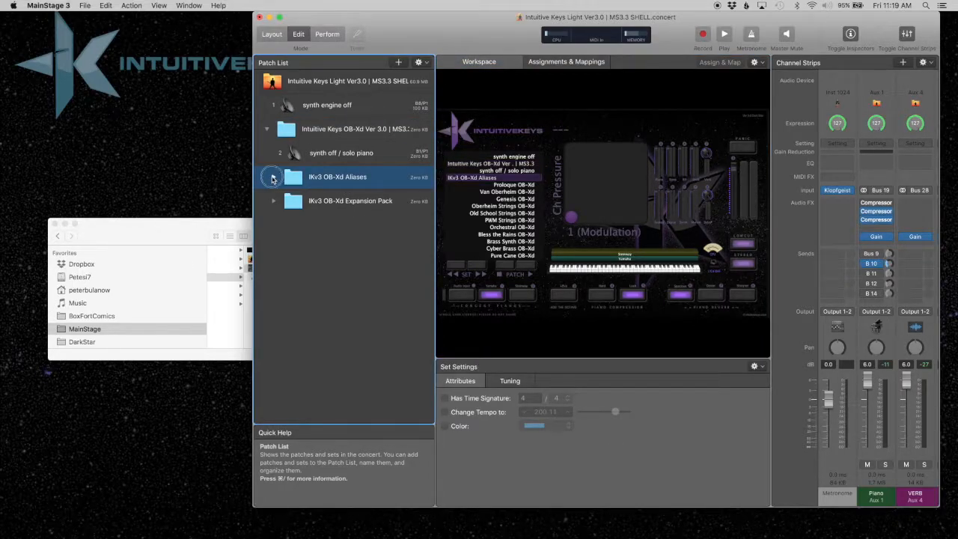
{"action": "left_click", "coordinate": [274, 179]}
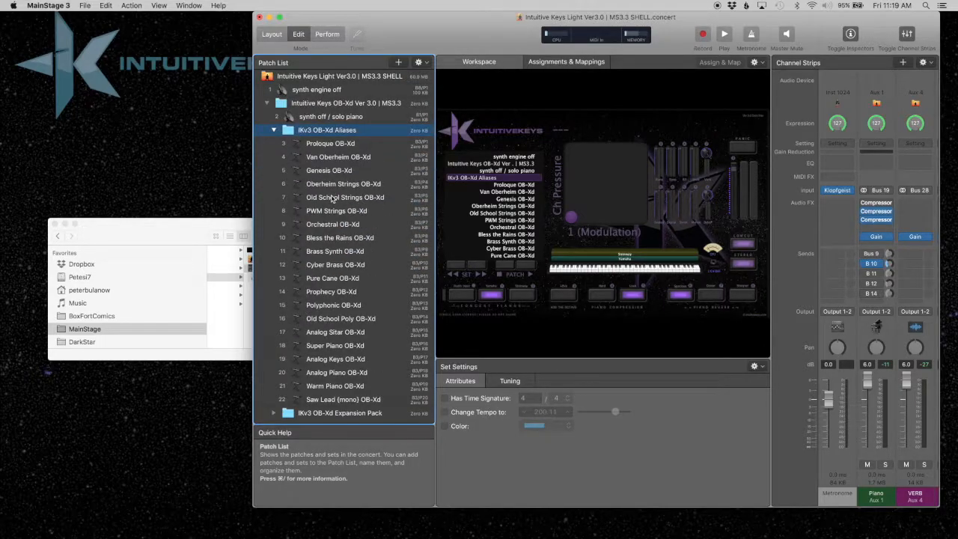
{"action": "left_click", "coordinate": [332, 198]}
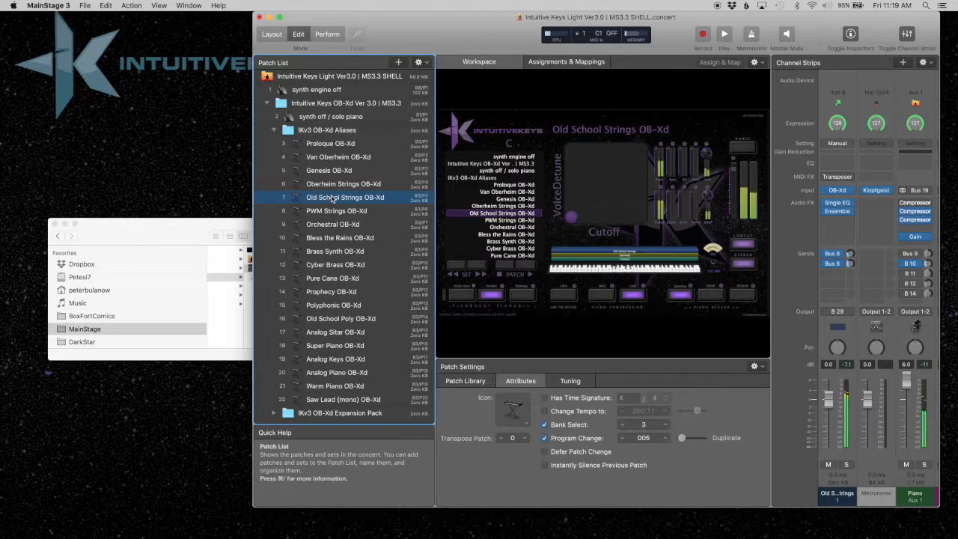
{"action": "left_click", "coordinate": [267, 106]}
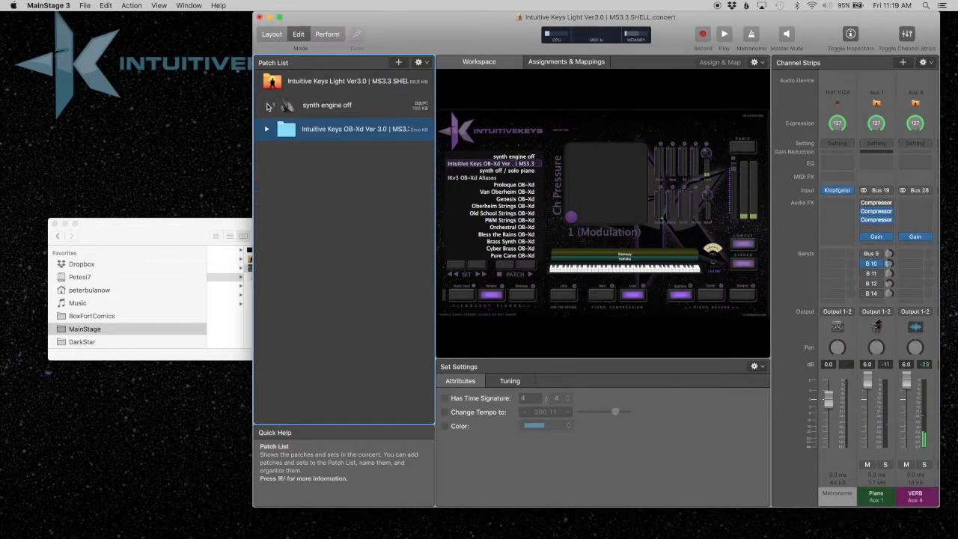
Import Open The Gates [116 BPM] IK BANK v2.patch from IK_SongSets below the OB-Xd set, adding its missing alias channel strips.
{"action": "left_click", "coordinate": [178, 242]}
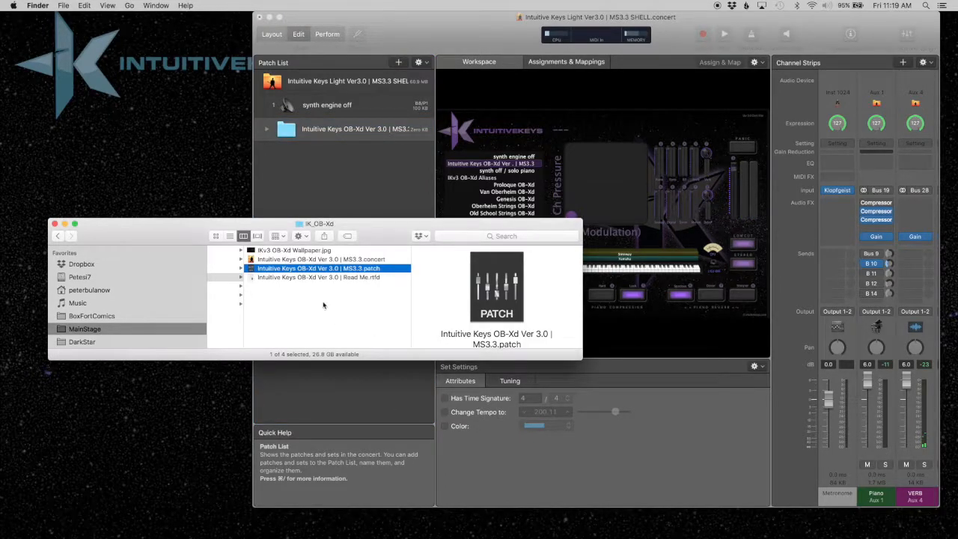
{"action": "scroll", "coordinate": [305, 304], "scroll_direction": "left", "scroll_amount": 2}
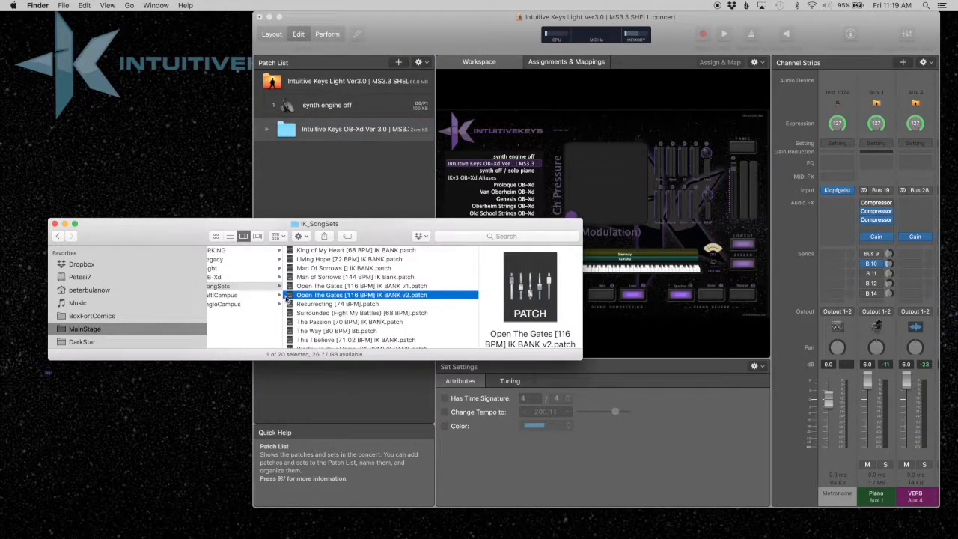
{"action": "left_click_drag", "start_coordinate": [289, 297], "coordinate": [347, 171]}
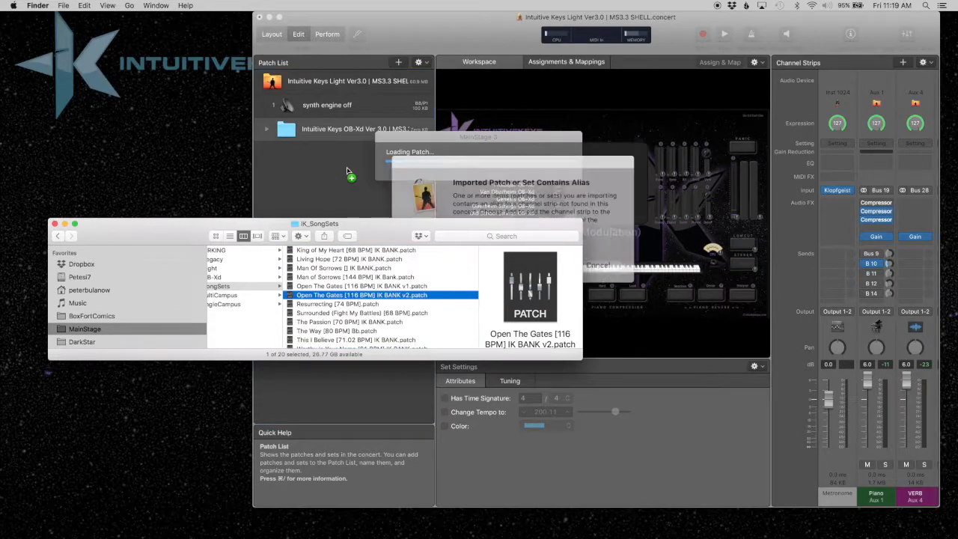
{"action": "left_click", "coordinate": [588, 195]}
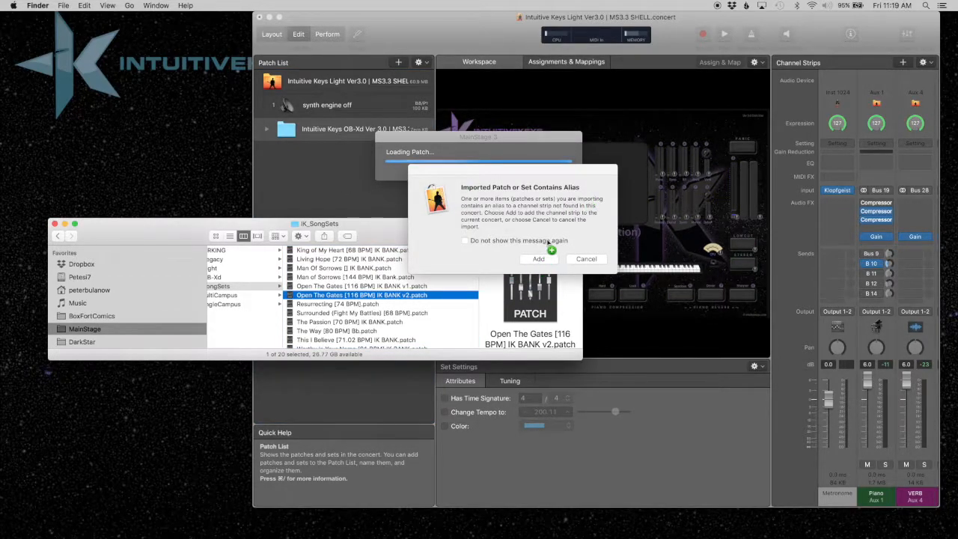
{"action": "left_click_drag", "start_coordinate": [539, 260], "coordinate": [541, 260]}
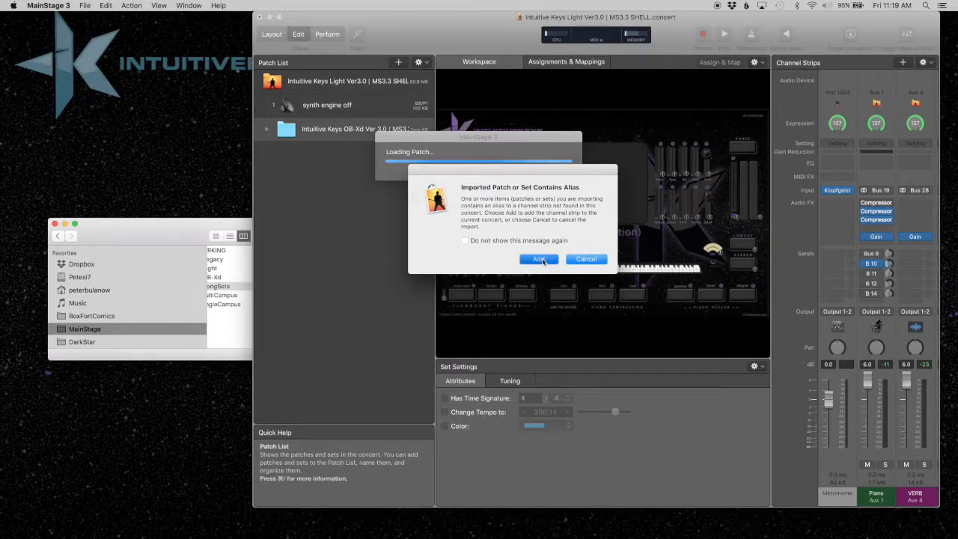
{"action": "left_click", "coordinate": [540, 259]}
Audition the Open The Gates intro patch, switch off the active concert piano, and select the first RIFF: Side Chain | Pulse + Blue patch.
{"action": "left_click", "coordinate": [267, 154]}
{"action": "left_click", "coordinate": [356, 184]}
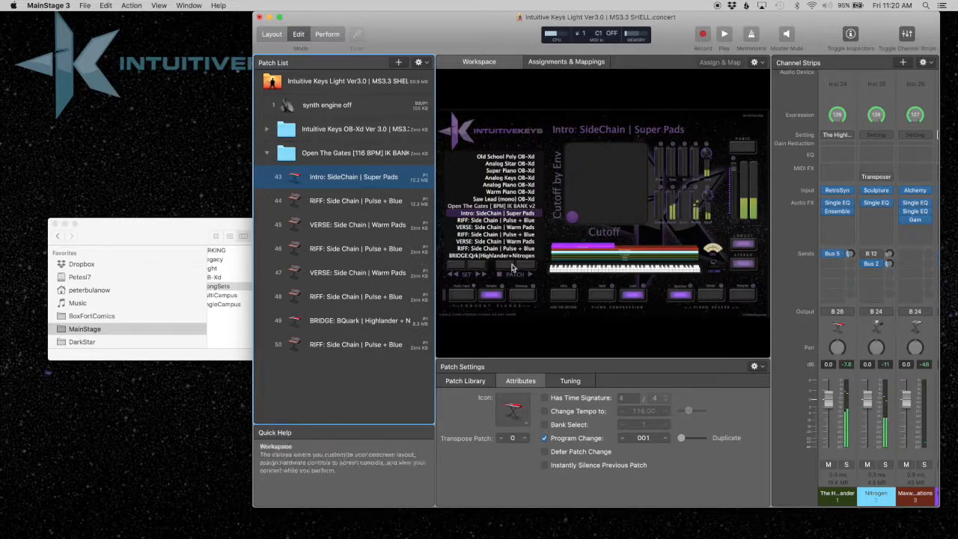
{"action": "left_click", "coordinate": [485, 295]}
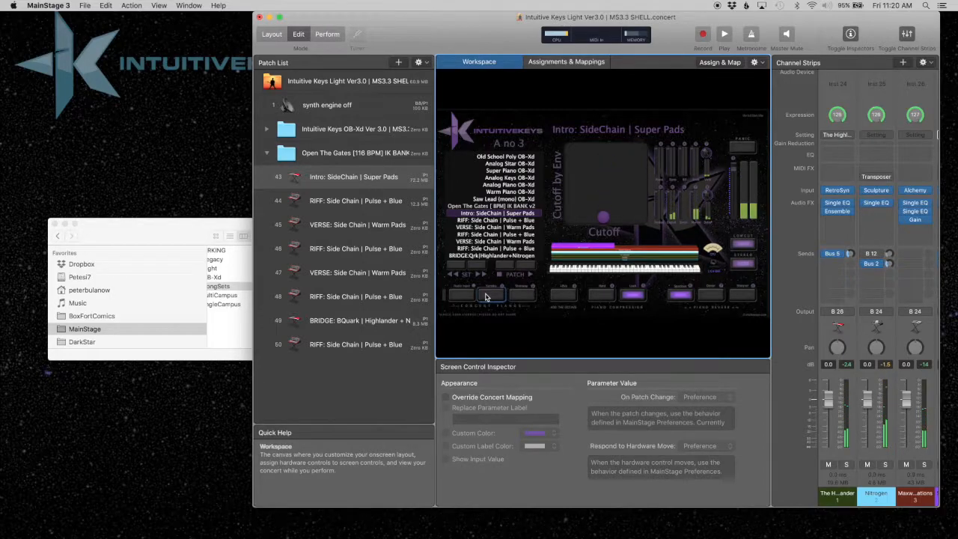
{"action": "left_click", "coordinate": [366, 203]}
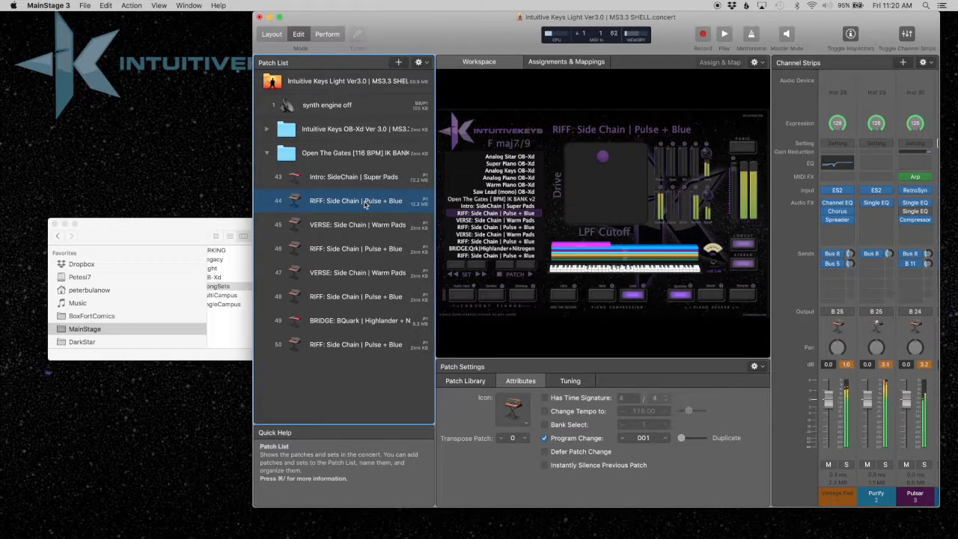
Reselect the first RIFF: Side Chain | Pulse + Blue patch and mute its Pulsar and purple ES2 synth channel strips.
{"action": "left_click", "coordinate": [269, 157]}
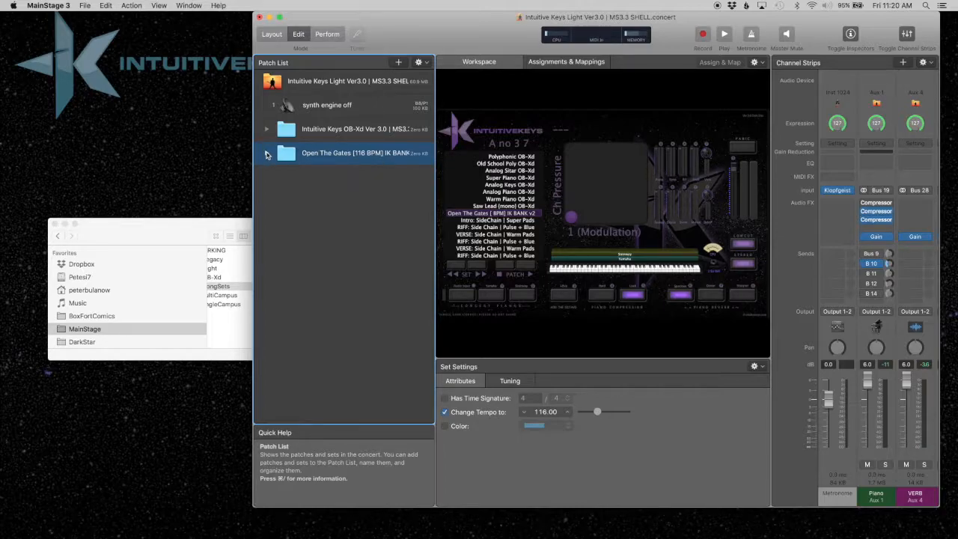
{"action": "left_click", "coordinate": [268, 154]}
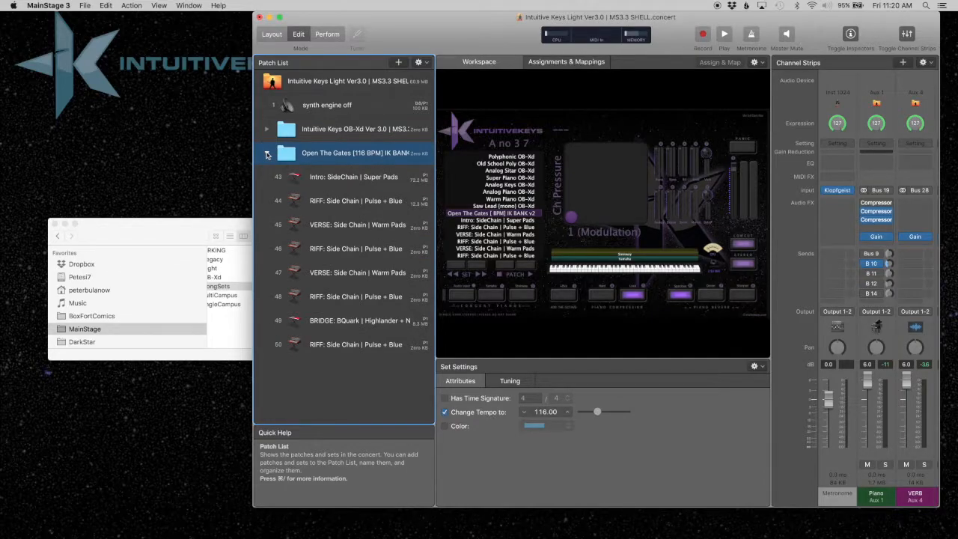
{"action": "left_click", "coordinate": [343, 201]}
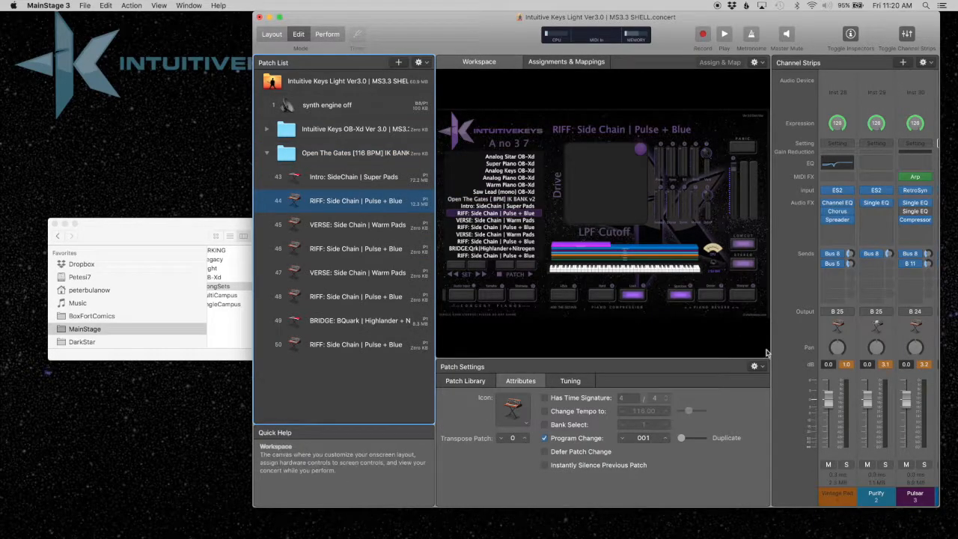
{"action": "left_click", "coordinate": [907, 465]}
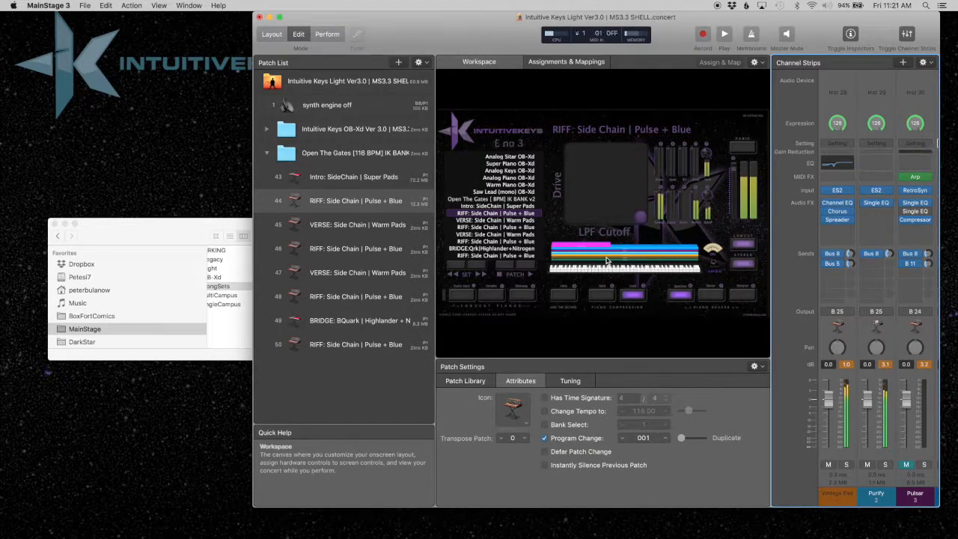
{"action": "scroll", "coordinate": [919, 390], "scroll_direction": "right", "scroll_amount": 5}
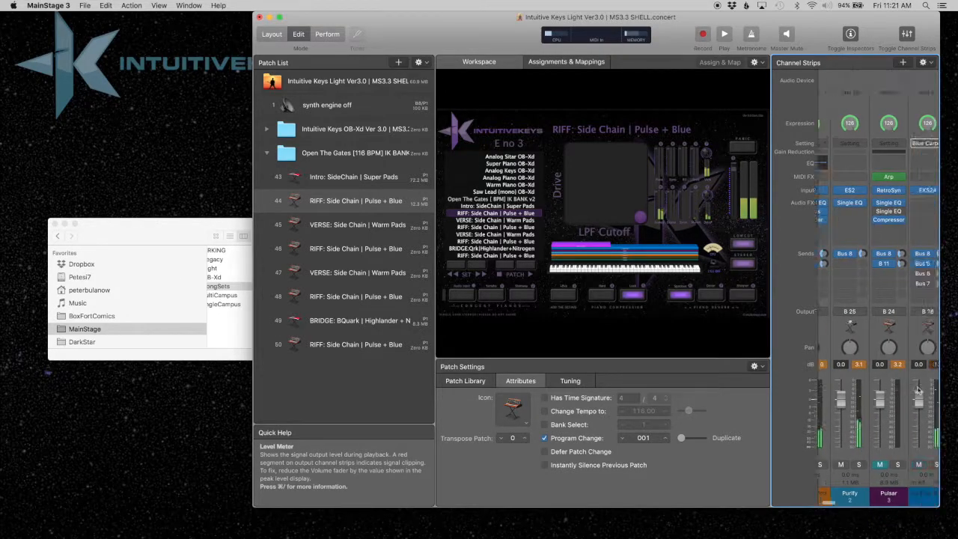
{"action": "scroll", "coordinate": [906, 419], "scroll_direction": "left", "scroll_amount": 2}
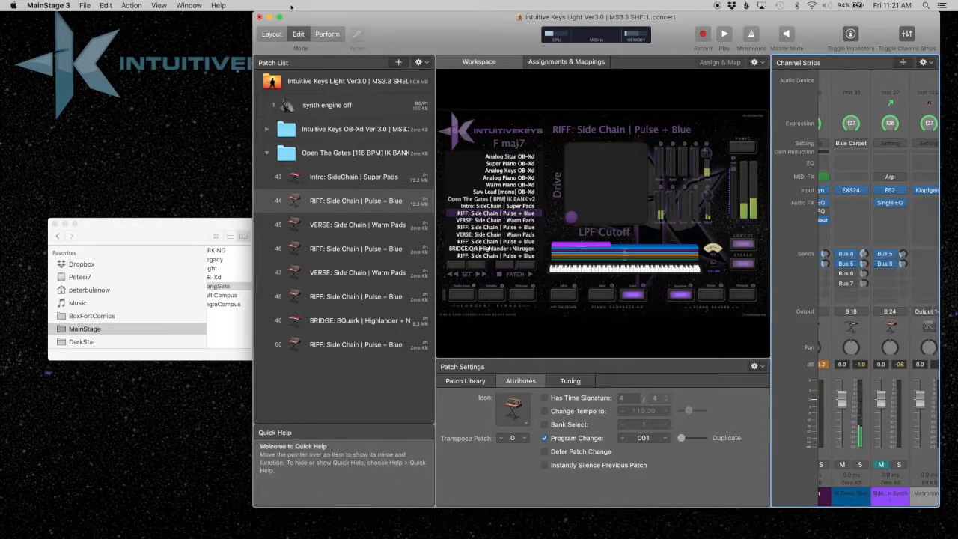
Collapse the Open The Gates set and close the SHELL concert.
{"action": "left_click", "coordinate": [266, 155]}
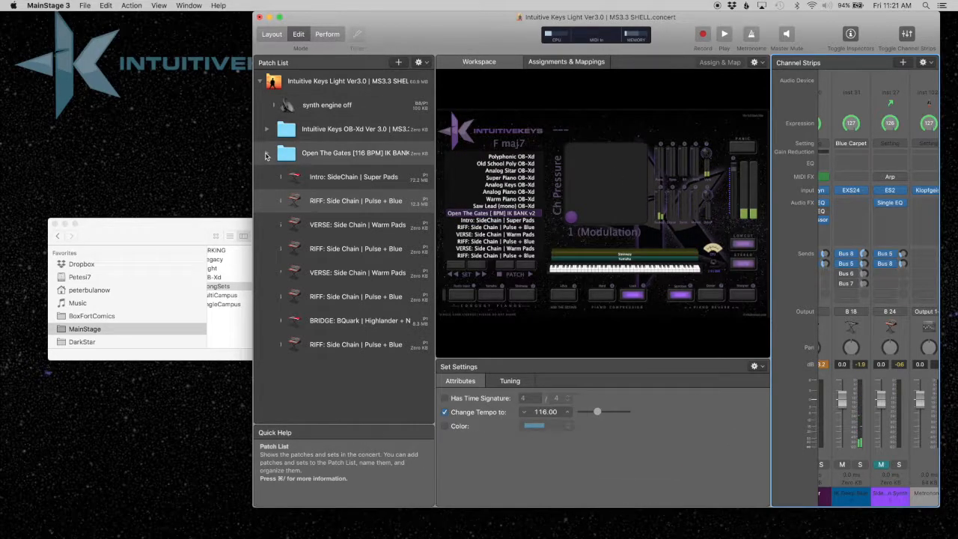
{"action": "left_click", "coordinate": [262, 16]}
{"action": "left_click", "coordinate": [562, 108]}
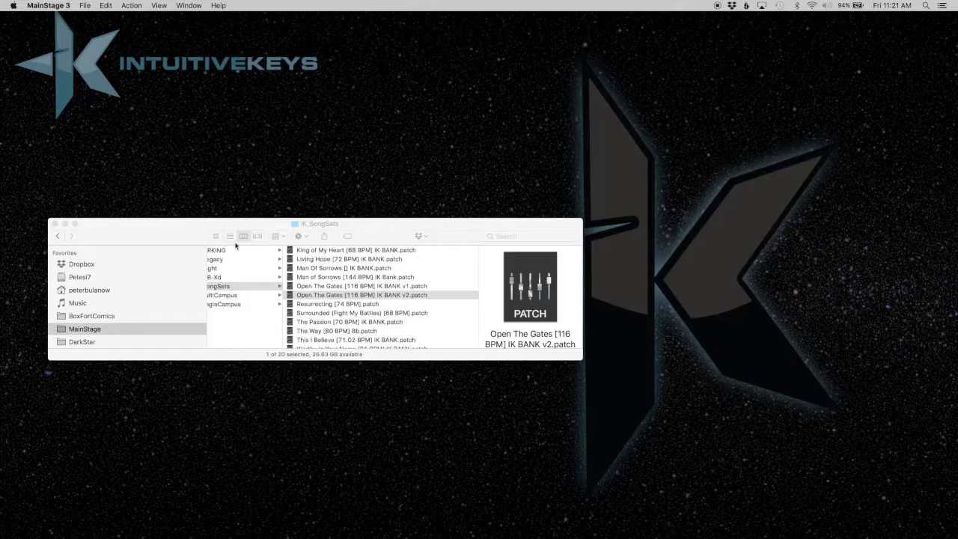
Open the full Intuitive Keys Light Ver3.0 | MS3.3.concert from the IK_Light folder in Finder.
{"action": "left_click", "coordinate": [177, 239]}
{"action": "scroll", "coordinate": [313, 308], "scroll_direction": "left", "scroll_amount": 3}
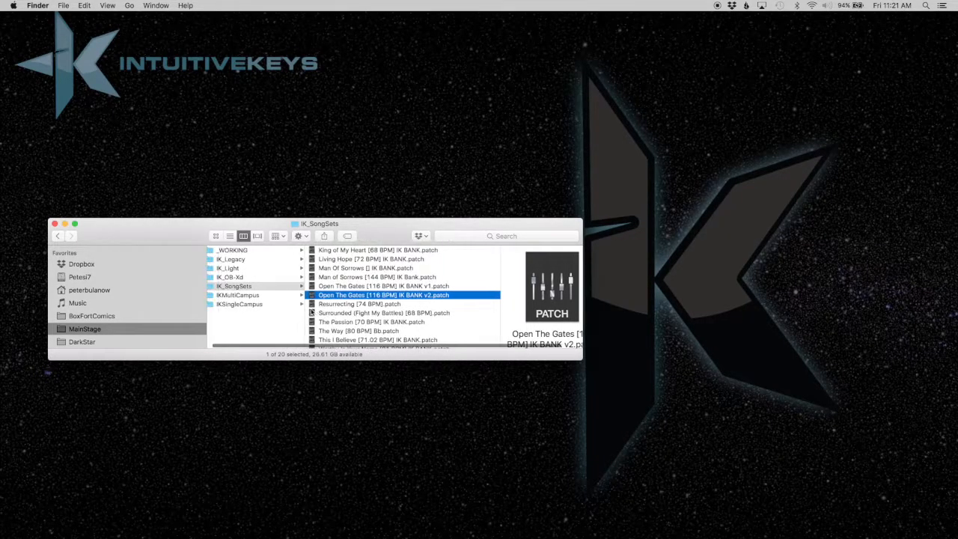
{"action": "left_click", "coordinate": [249, 269]}
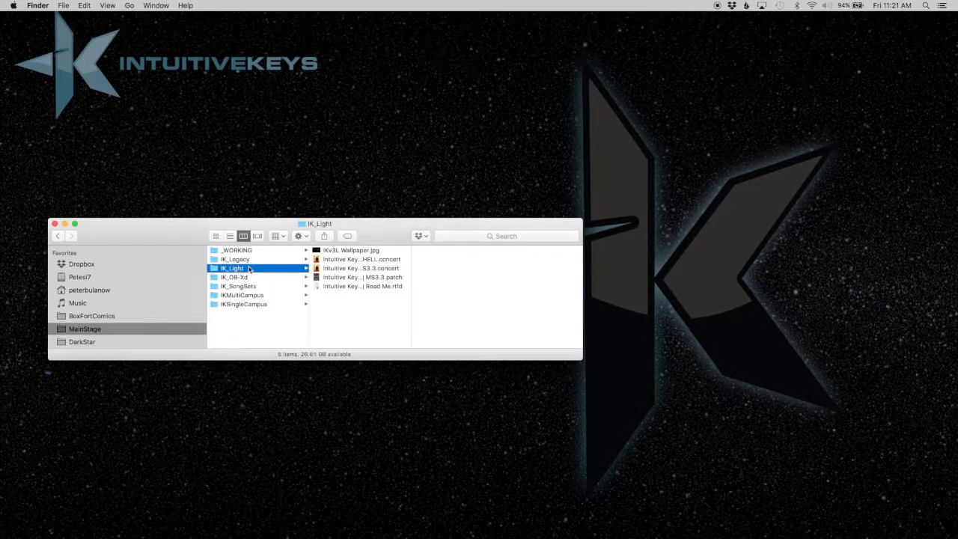
{"action": "left_click", "coordinate": [387, 271]}
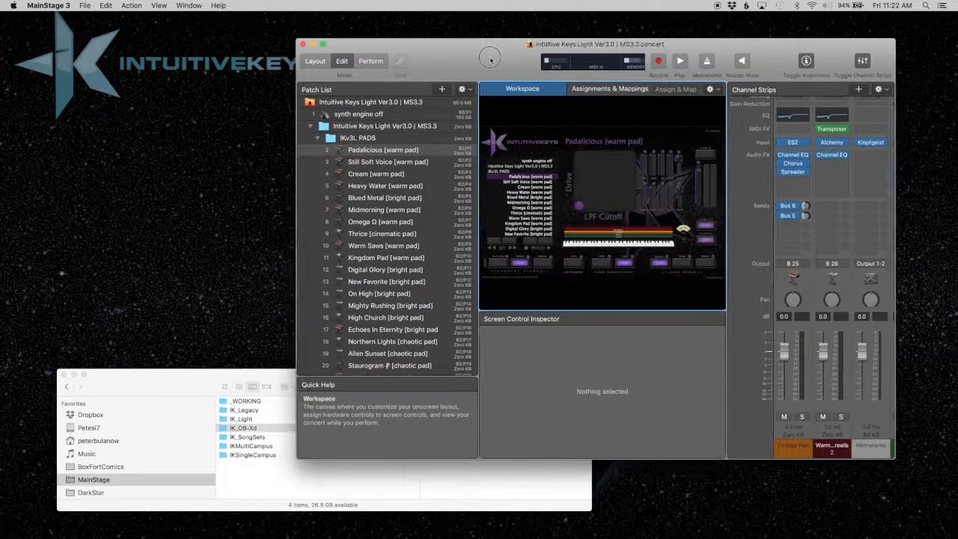
Import the Intuitive Keys OB-Xd Ver 3.0 | MS3.3 patch file from the IK_OB-Xd folder below the Light set in the patch list.
{"action": "left_click_drag", "start_coordinate": [491, 59], "coordinate": [509, 64]}
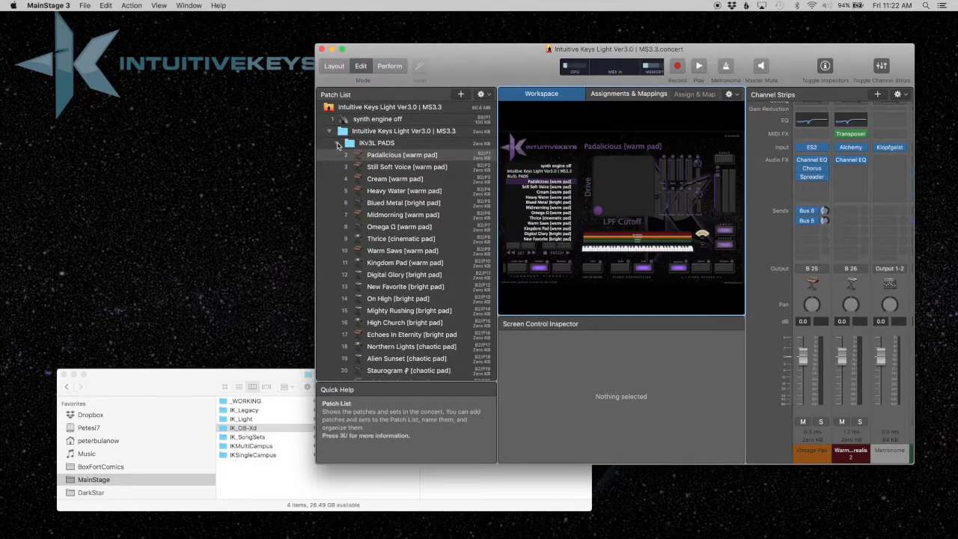
{"action": "left_click", "coordinate": [338, 145]}
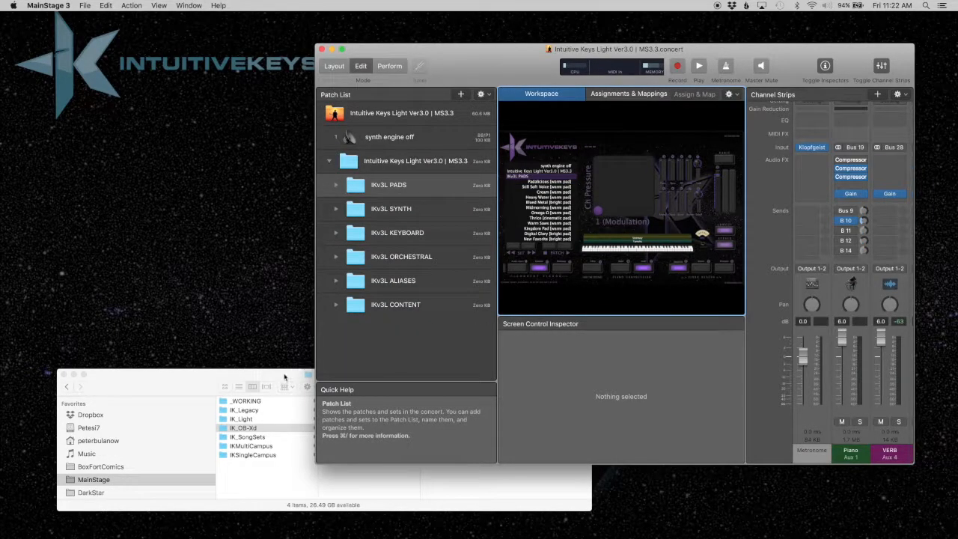
{"action": "left_click", "coordinate": [160, 400]}
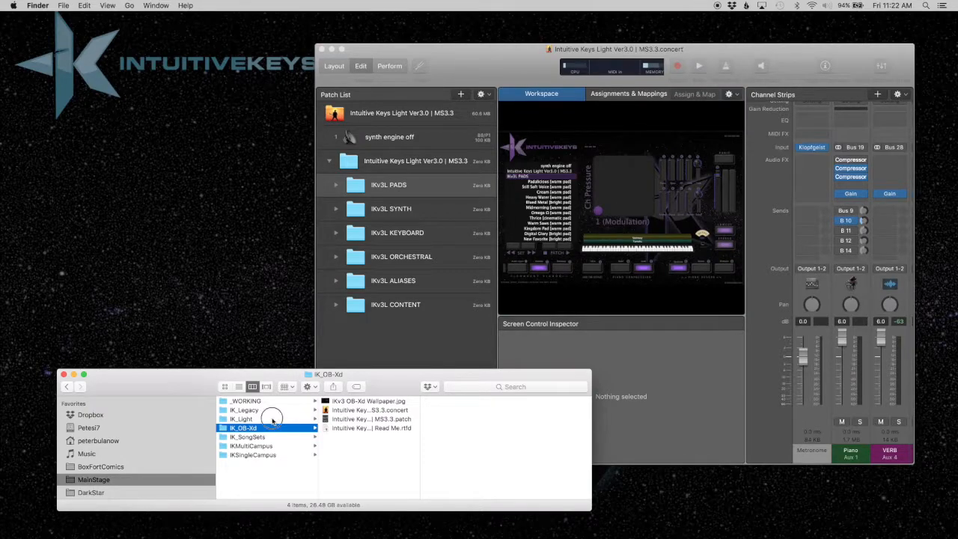
{"action": "left_click_drag", "start_coordinate": [388, 423], "coordinate": [391, 346]}
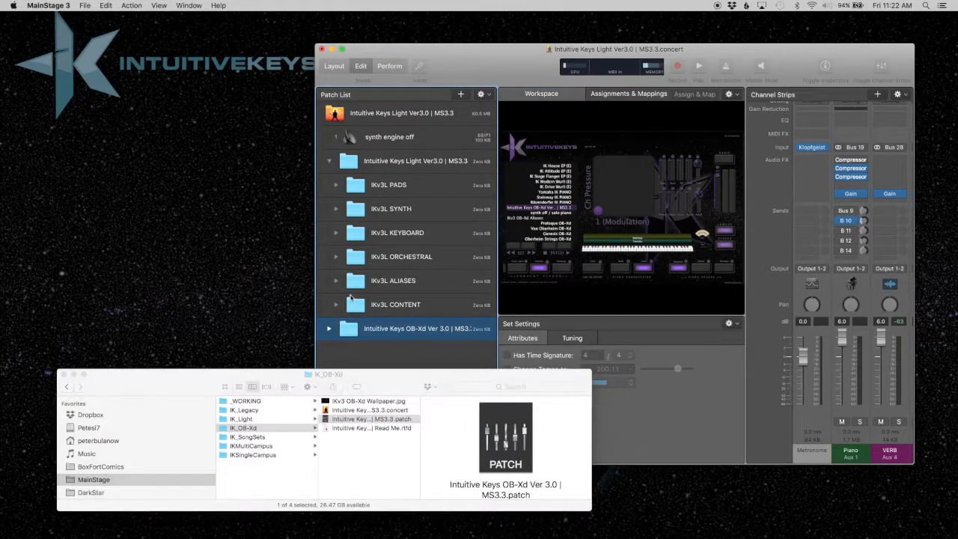
Expand the imported OB-Xd set and its aliases, select Old School Strings OB-Xd, and switch off the active concert piano.
{"action": "left_click", "coordinate": [327, 330]}
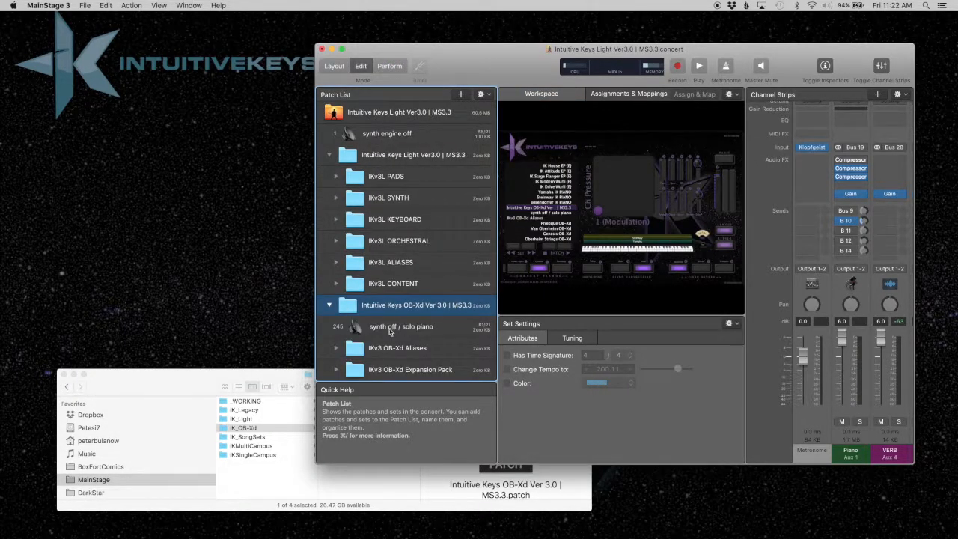
{"action": "left_click", "coordinate": [383, 349]}
{"action": "left_click", "coordinate": [337, 349]}
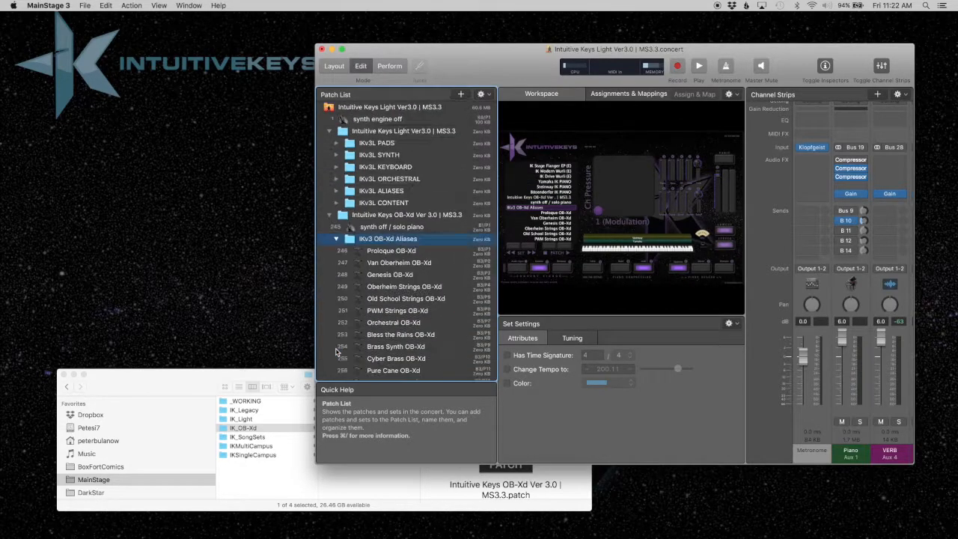
{"action": "left_click", "coordinate": [394, 299]}
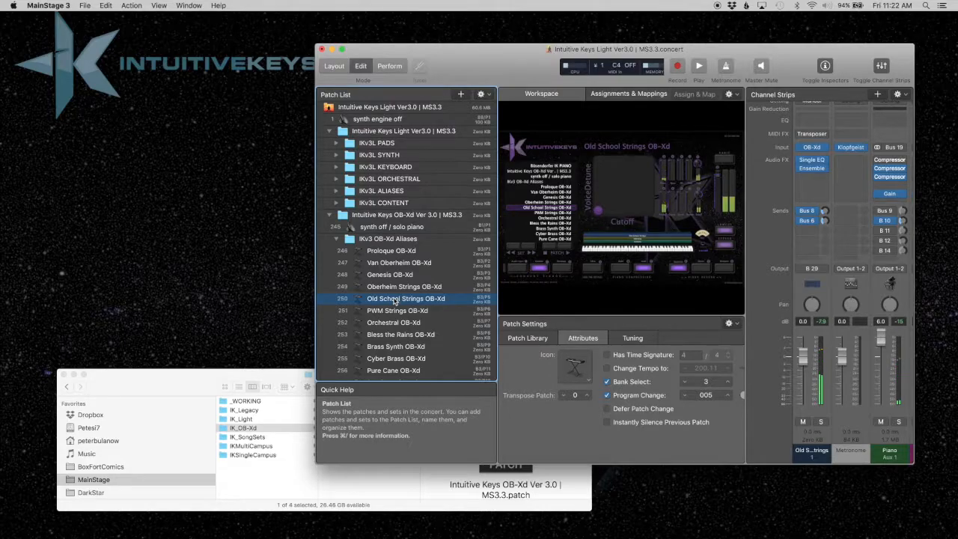
{"action": "left_click", "coordinate": [541, 274]}
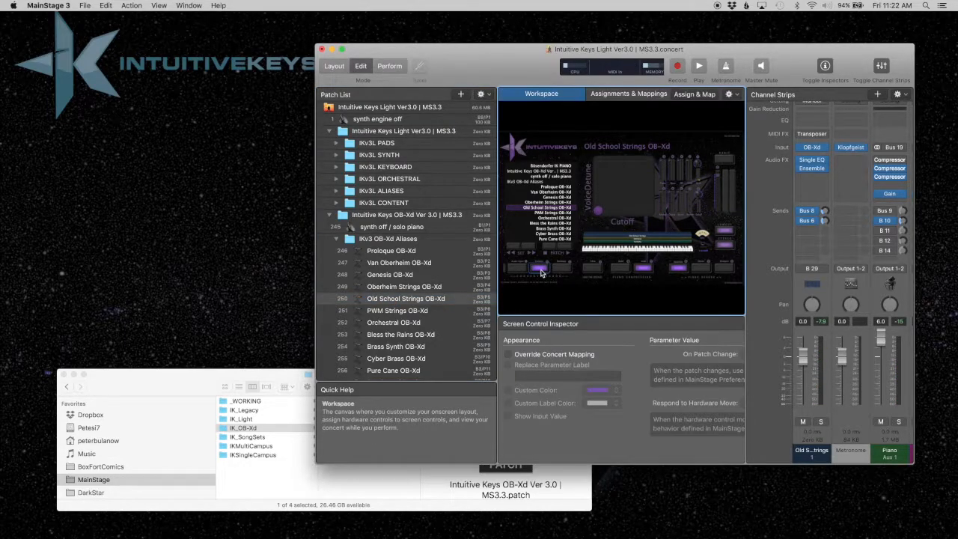
Create a new patch from the combined selection of Padalicious [warm pad] in IKv3L PADS and Old School Strings OB-Xd.
{"action": "left_click", "coordinate": [336, 143]}
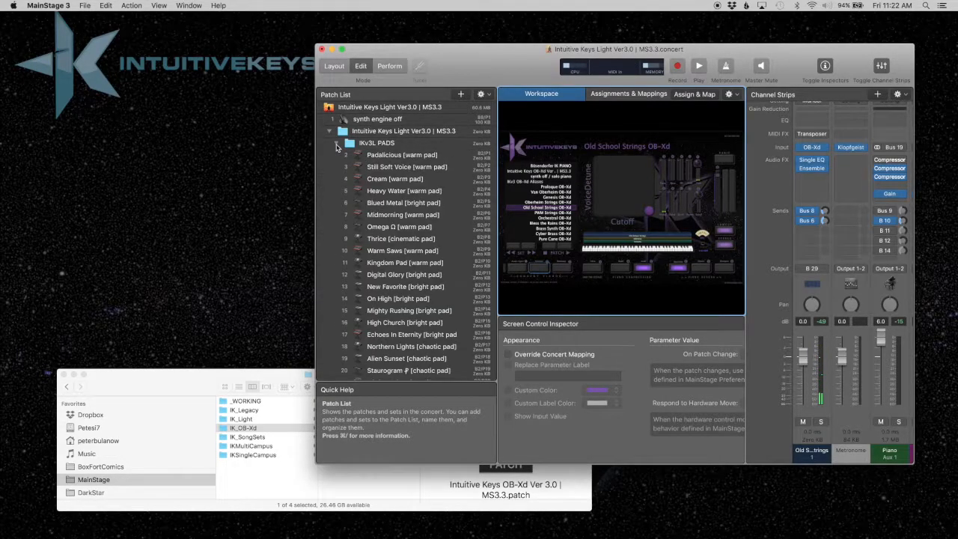
{"action": "left_click", "coordinate": [430, 157]}
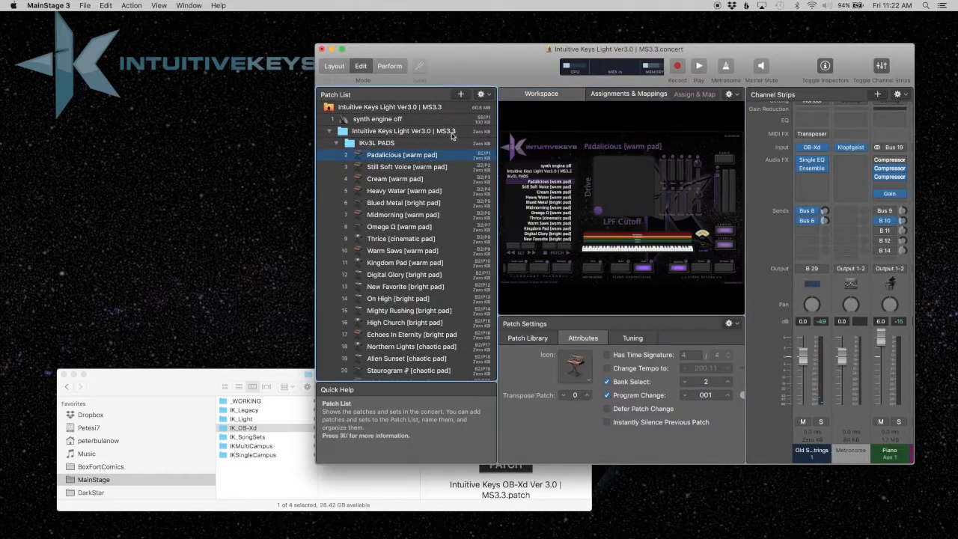
{"action": "left_click", "coordinate": [482, 95]}
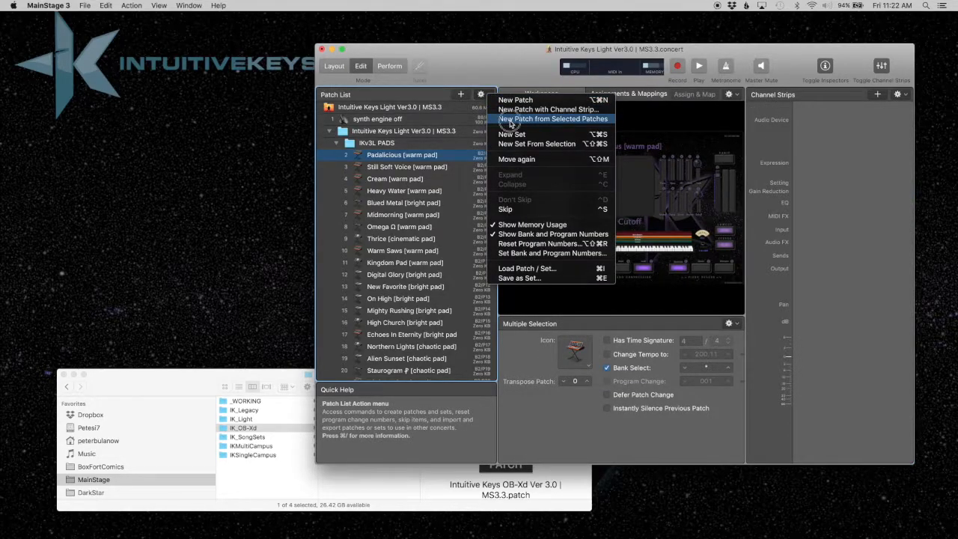
{"action": "left_click", "coordinate": [510, 120]}
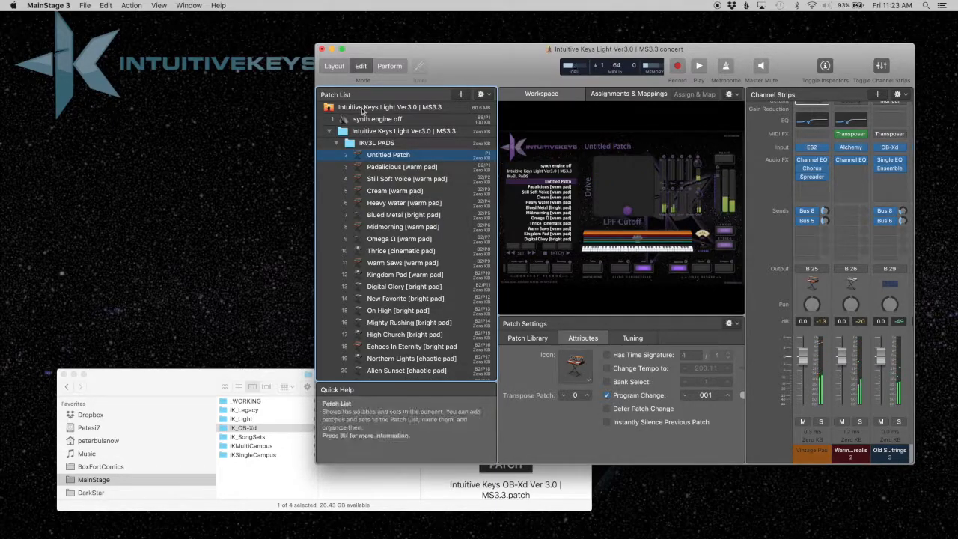
Close the Light concert without saving and open Intuitive Keys Ver3.0 | MS3.3 SHELL.concert from the IK_Legacy folder.
{"action": "left_click", "coordinate": [321, 50]}
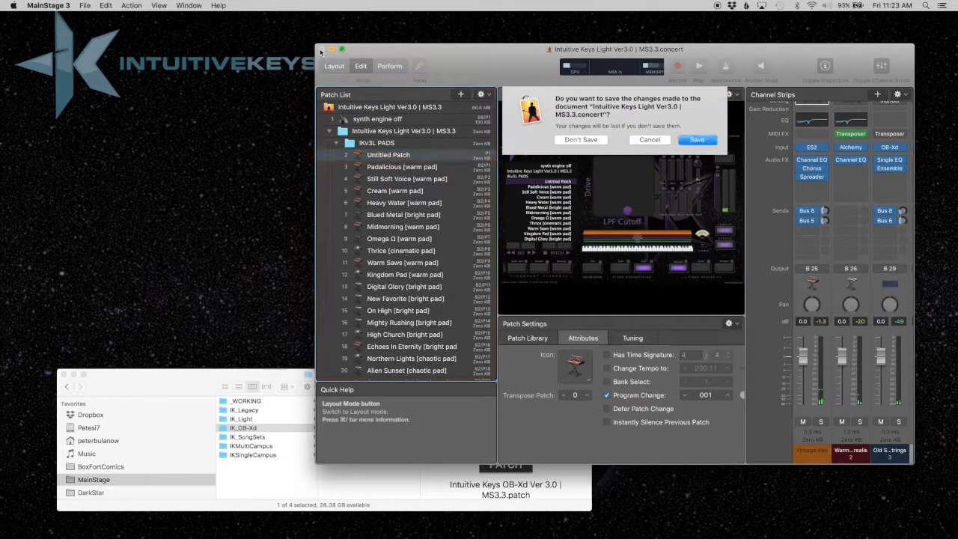
{"action": "left_click", "coordinate": [582, 140]}
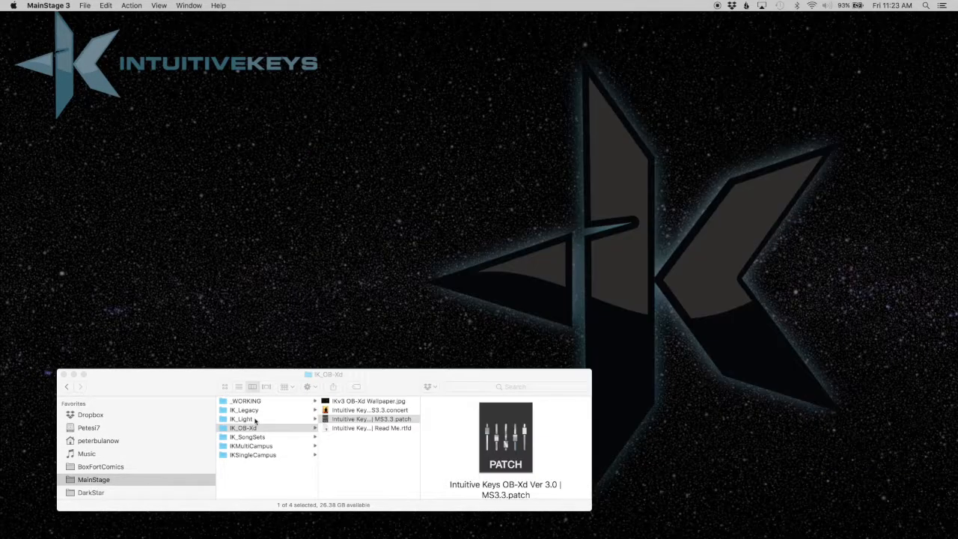
{"action": "left_click", "coordinate": [252, 411]}
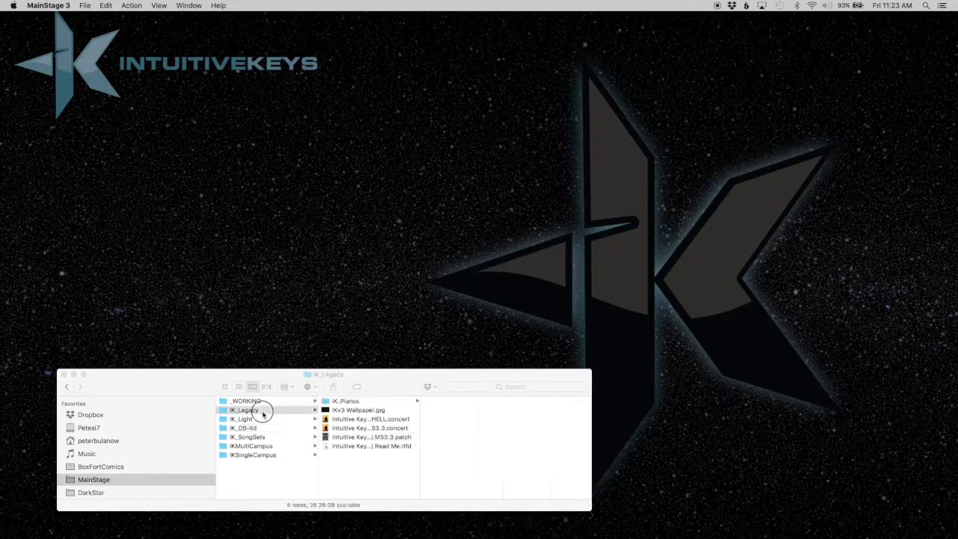
{"action": "double_click", "coordinate": [399, 420]}
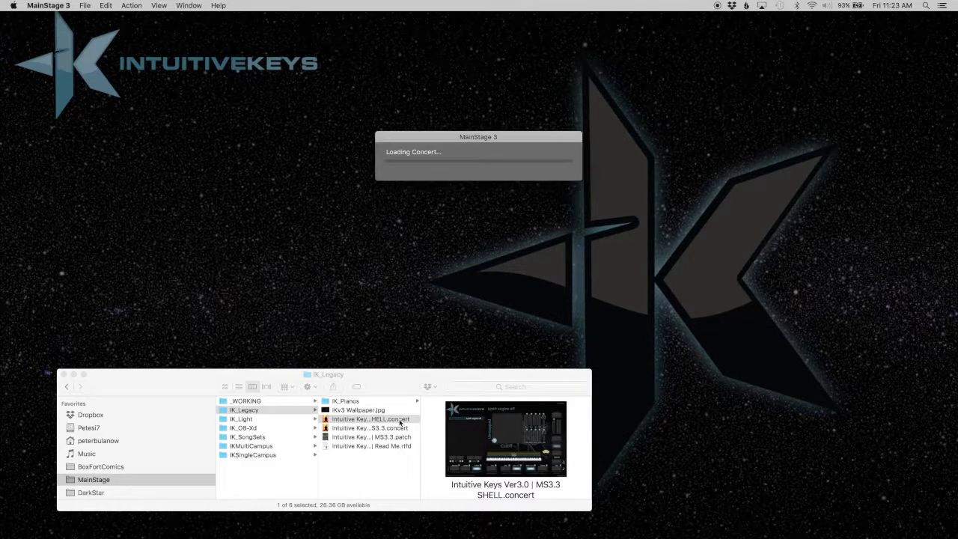
Import the Intuitive Keys OB-Xd Ver 3.0 | MS3.3 patch file from the IK_OB-Xd folder into the SHELL concert below synth engine off.
{"action": "left_click", "coordinate": [267, 431]}
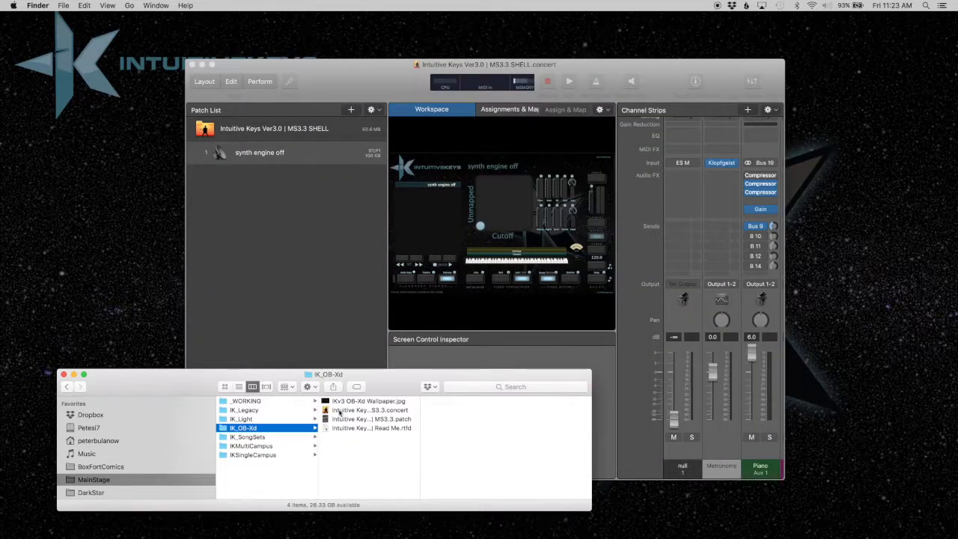
{"action": "left_click_drag", "start_coordinate": [341, 419], "coordinate": [254, 238]}
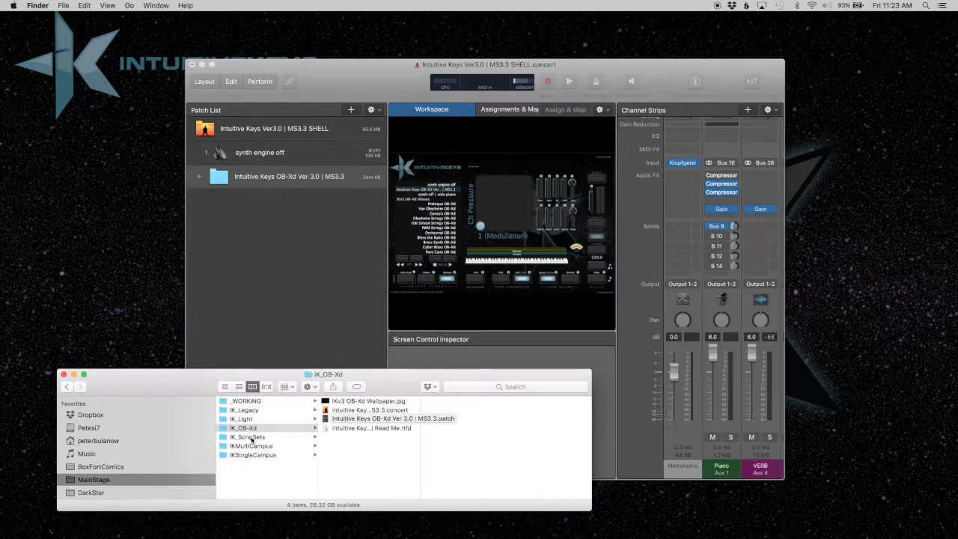
Import the seven song sets from Great Things through Man Of Sorrows from the IK_SongSets folder, adding the missing alias channel strips.
{"action": "left_click", "coordinate": [252, 439]}
{"action": "left_click", "coordinate": [384, 437]}
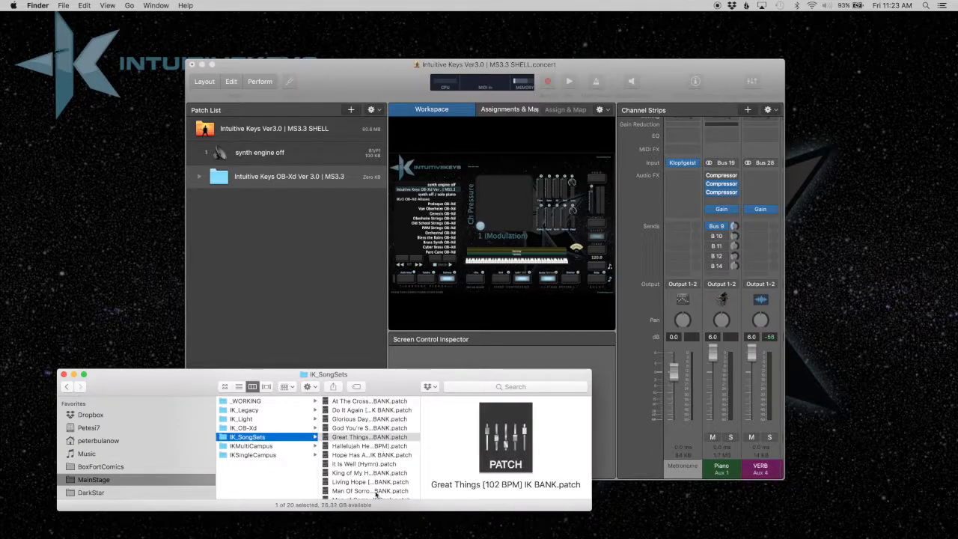
{"action": "left_click", "coordinate": [376, 491], "text": "shift"}
{"action": "left_click_drag", "start_coordinate": [385, 454], "coordinate": [345, 275]}
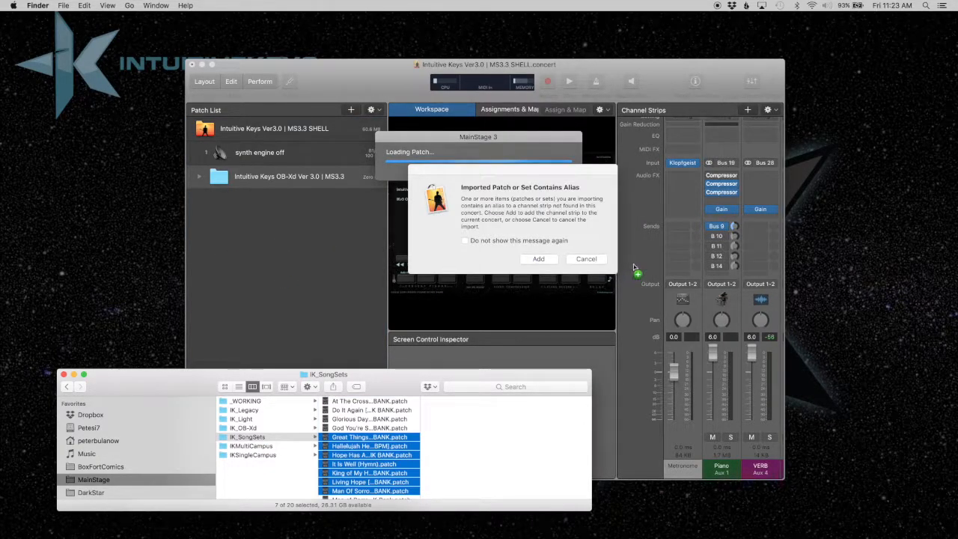
{"action": "left_click", "coordinate": [538, 260]}
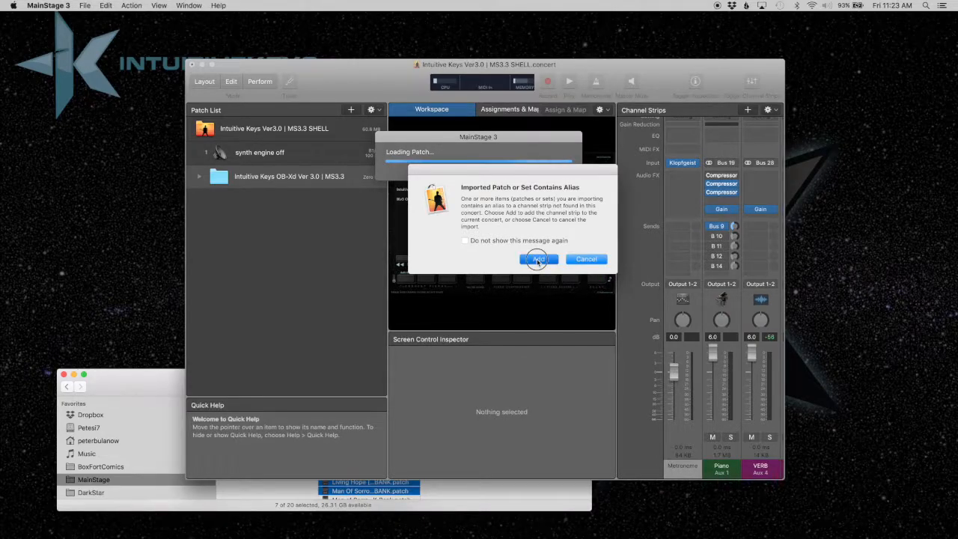
{"action": "left_click", "coordinate": [539, 260]}
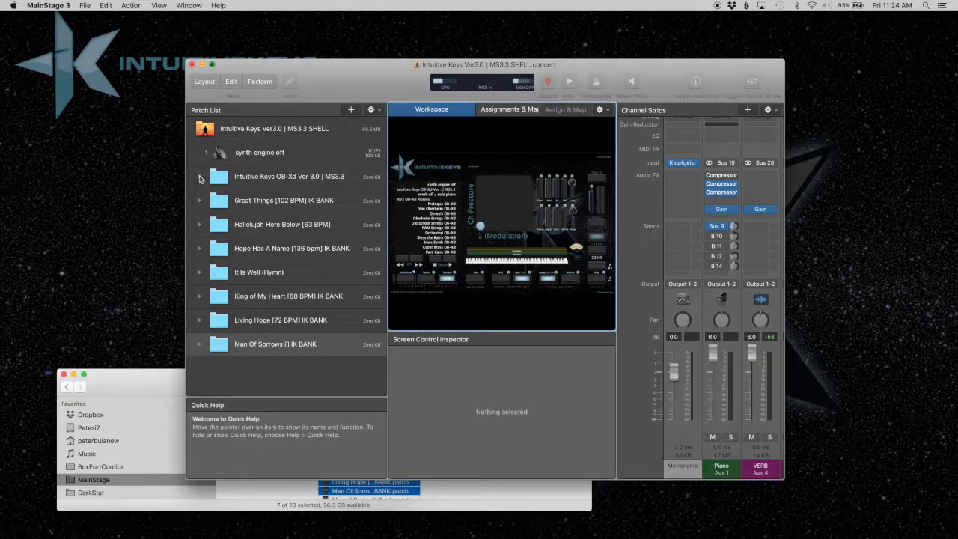
Show the concert full screen, select Oberheim Strings OB-Xd in the IKv3 OB-Xd Aliases set, and switch off the Steinway concert piano.
{"action": "key", "text": "ctrl+super+f"}
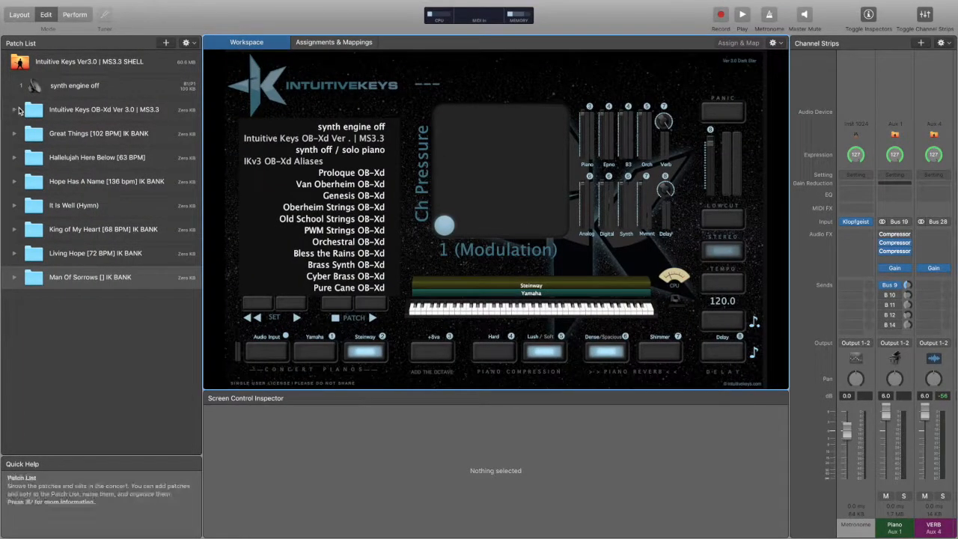
{"action": "left_click", "coordinate": [13, 110]}
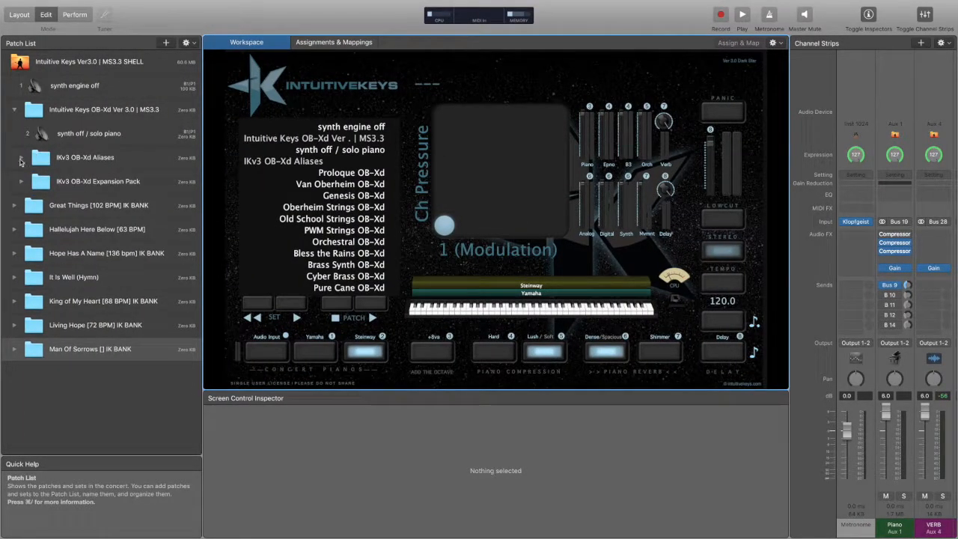
{"action": "left_click", "coordinate": [22, 158]}
{"action": "left_click", "coordinate": [85, 152]}
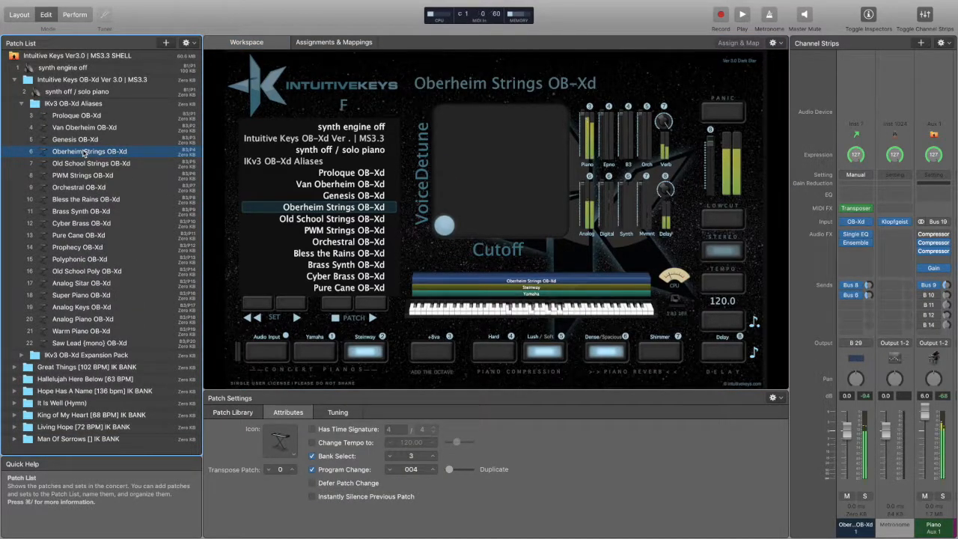
{"action": "left_click", "coordinate": [368, 359]}
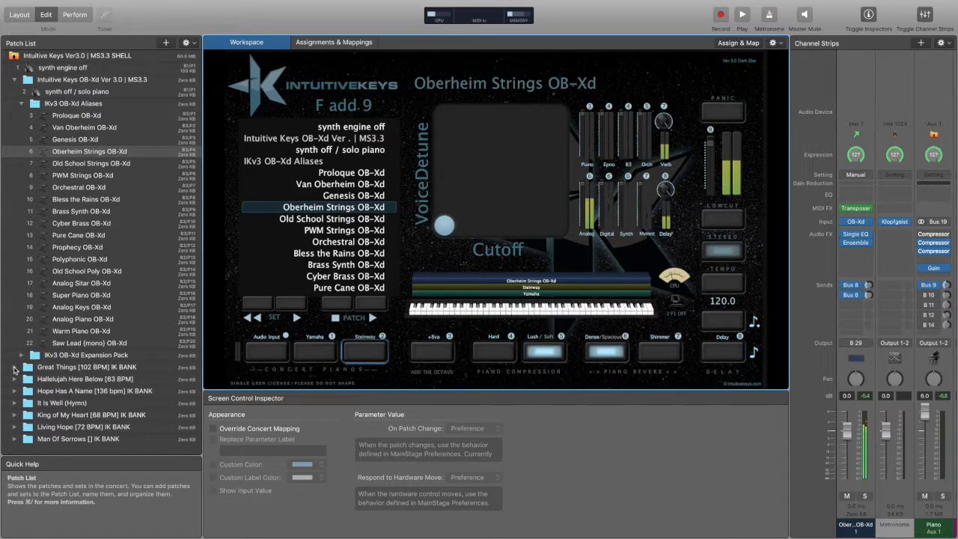
Create a new patch from the combined selection of the first Fantastic [Synth] in the Great Things set and Oberheim Strings OB-Xd.
{"action": "left_click", "coordinate": [13, 367]}
{"action": "scroll", "coordinate": [110, 399], "scroll_direction": "down", "scroll_amount": 2}
{"action": "left_click", "coordinate": [71, 360]}
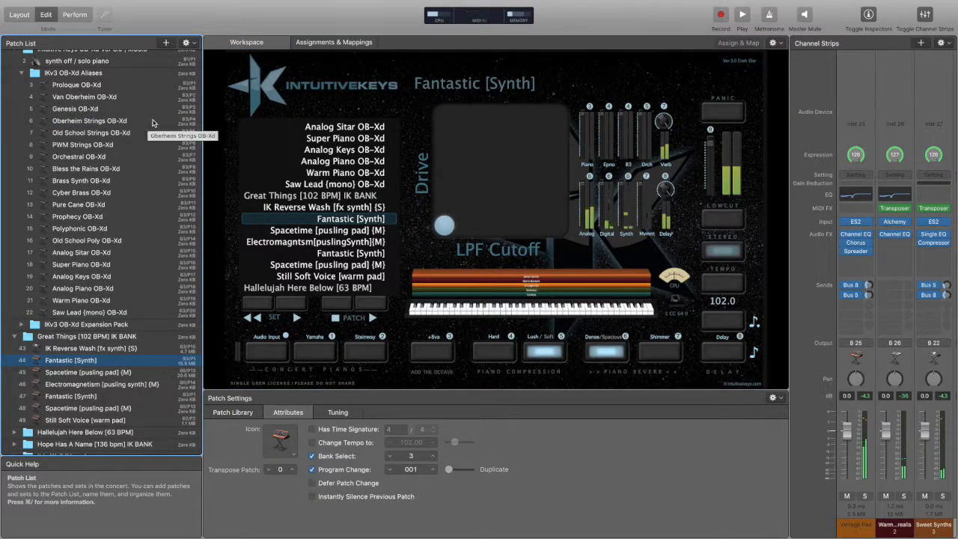
{"action": "left_click", "coordinate": [116, 122]}
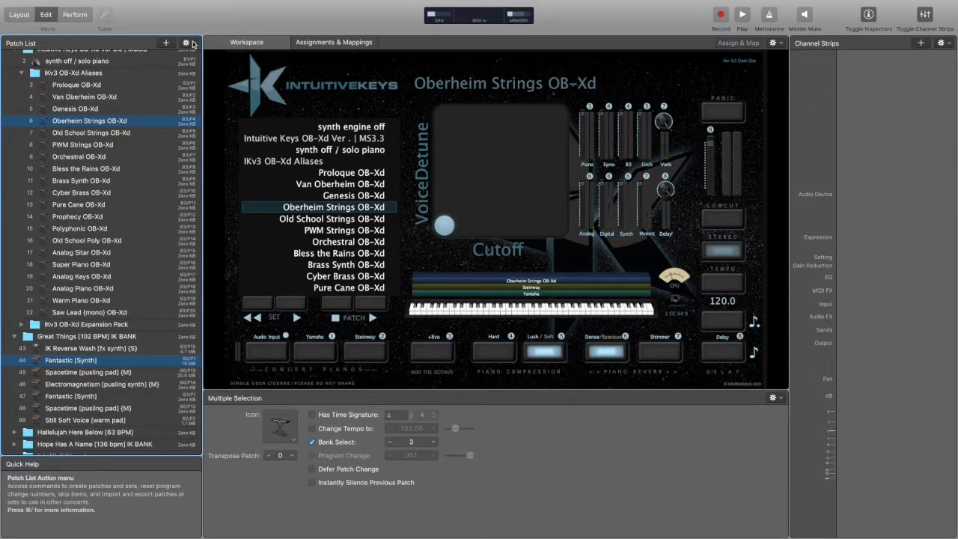
{"action": "left_click", "coordinate": [187, 43]}
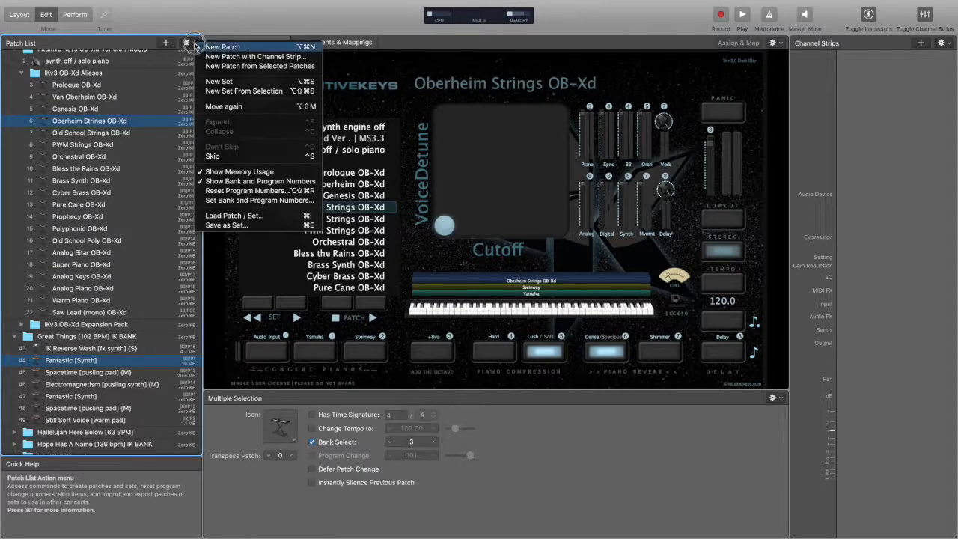
{"action": "left_click", "coordinate": [219, 68]}
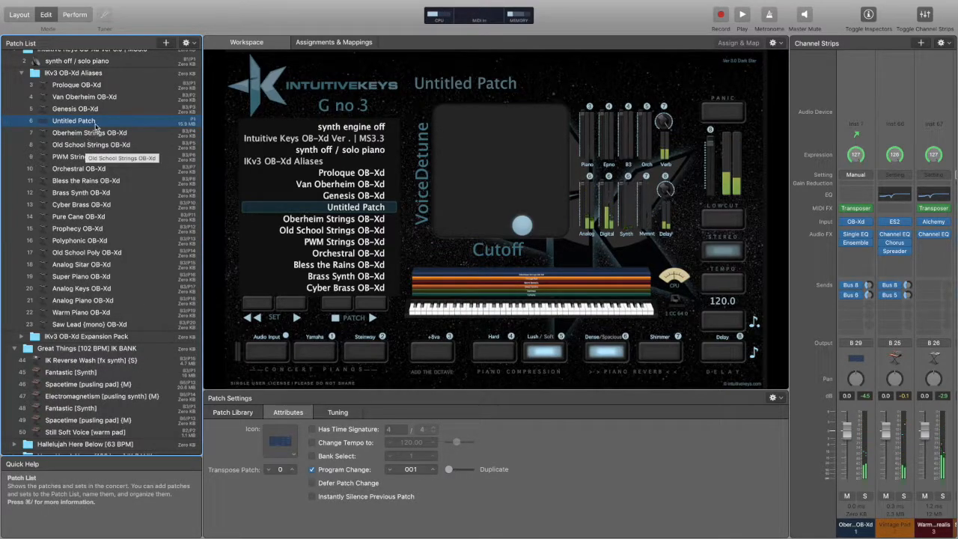
Move the new combined patch below the first Fantastic [Synth] in the Great Things set and rename it Fantastic Synth + OB STGS.
{"action": "left_click_drag", "start_coordinate": [135, 341], "coordinate": [105, 372]}
{"action": "double_click", "coordinate": [81, 372]}
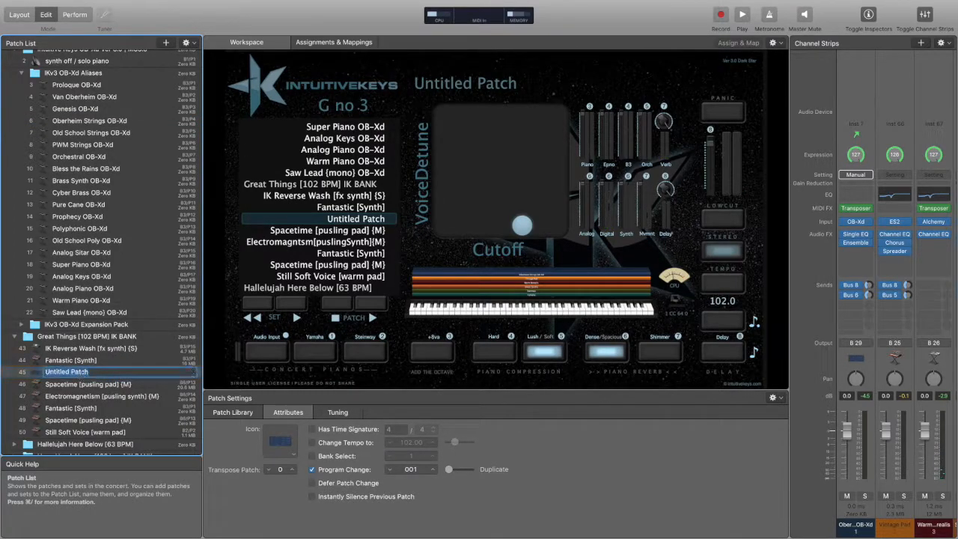
{"action": "type", "text": "FA"}
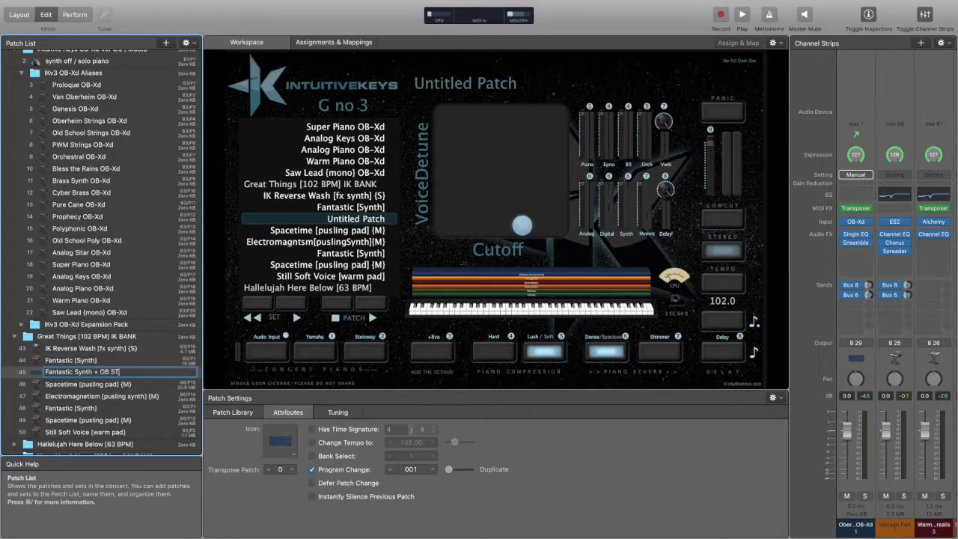
{"action": "type", "text": "S"}
{"action": "key", "text": "Return"}
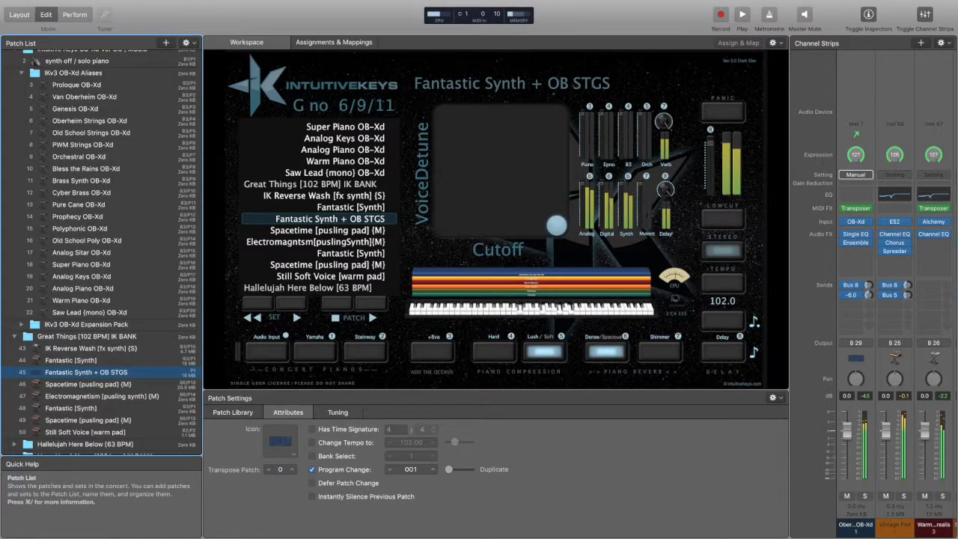
Enable the 102.00 tempo change for the Fantastic Synth + OB STGS patch and close the SHELL concert without saving.
{"action": "left_click", "coordinate": [355, 446]}
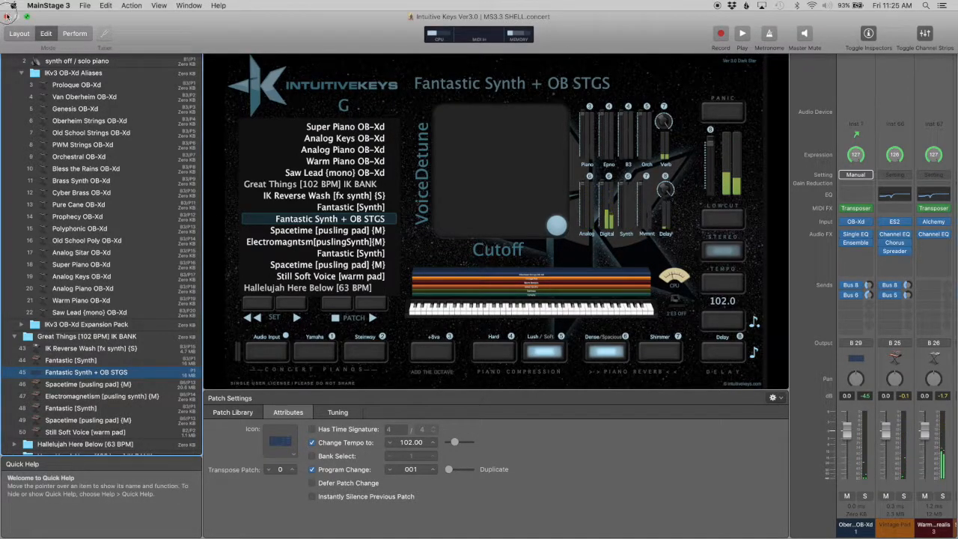
{"action": "left_click", "coordinate": [8, 16]}
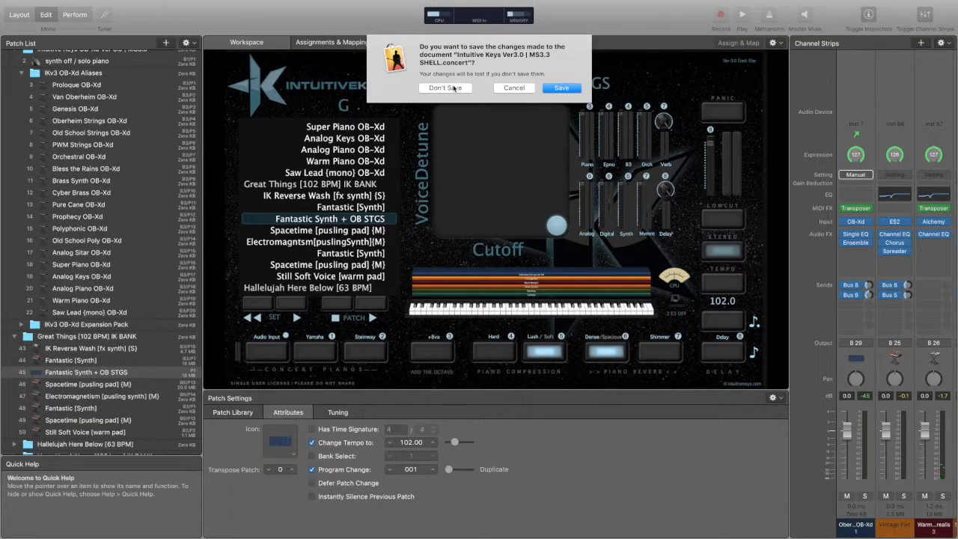
{"action": "left_click", "coordinate": [454, 88]}
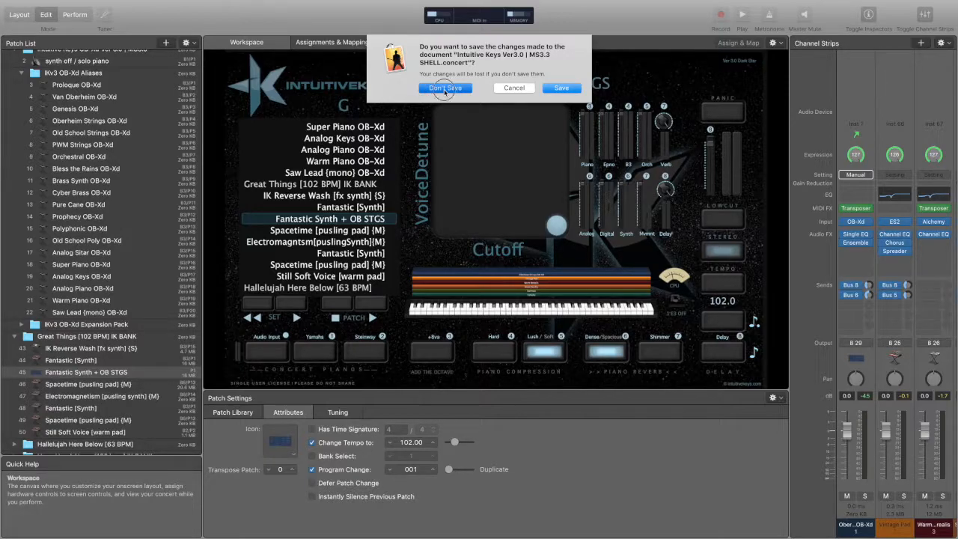
{"action": "left_click", "coordinate": [446, 89]}
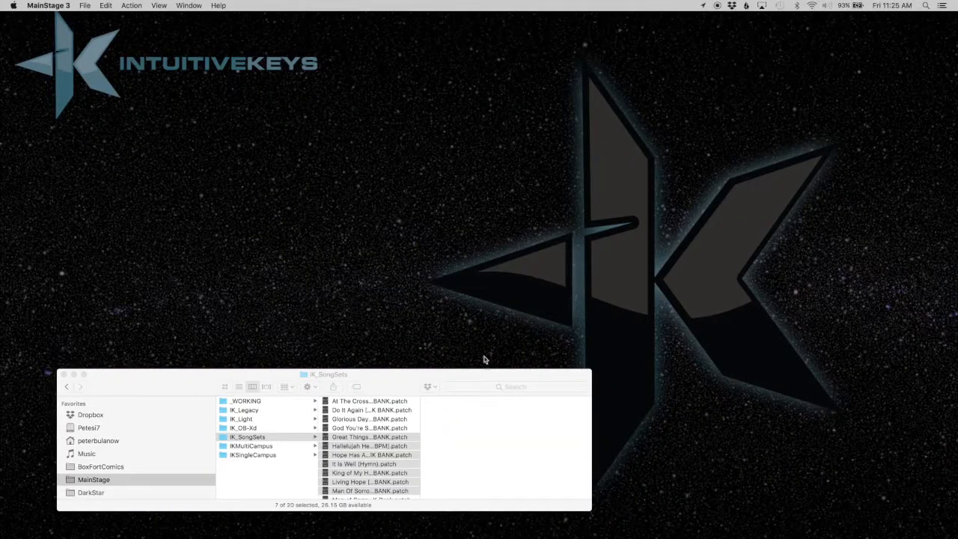
Open Intuitive Keys Ver3.0 | MS3.3.concert from the IK_Legacy folder and expand its Intuitive Keys Ver3.0 | MS3.3 set.
{"action": "left_click", "coordinate": [259, 411]}
{"action": "left_click", "coordinate": [398, 429]}
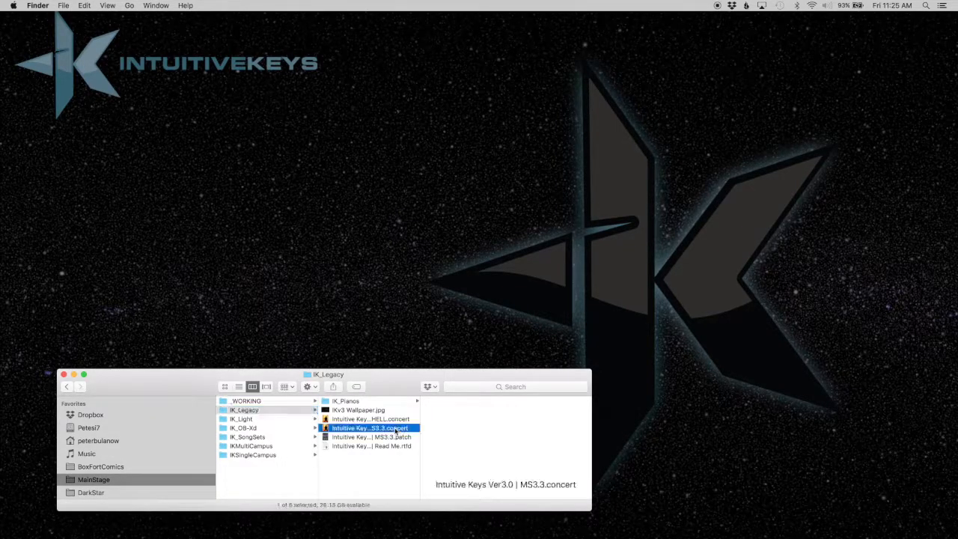
{"action": "double_click", "coordinate": [396, 430]}
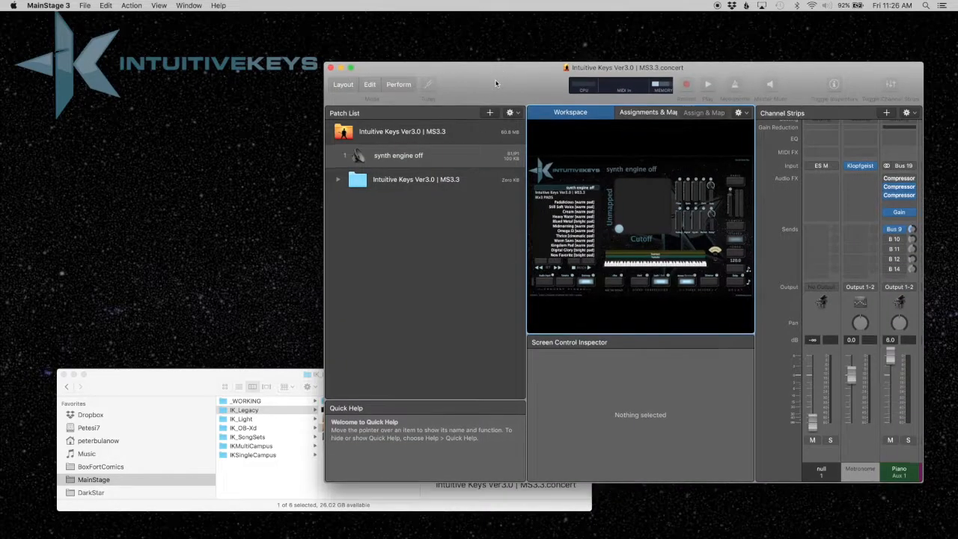
{"action": "left_click", "coordinate": [337, 182]}
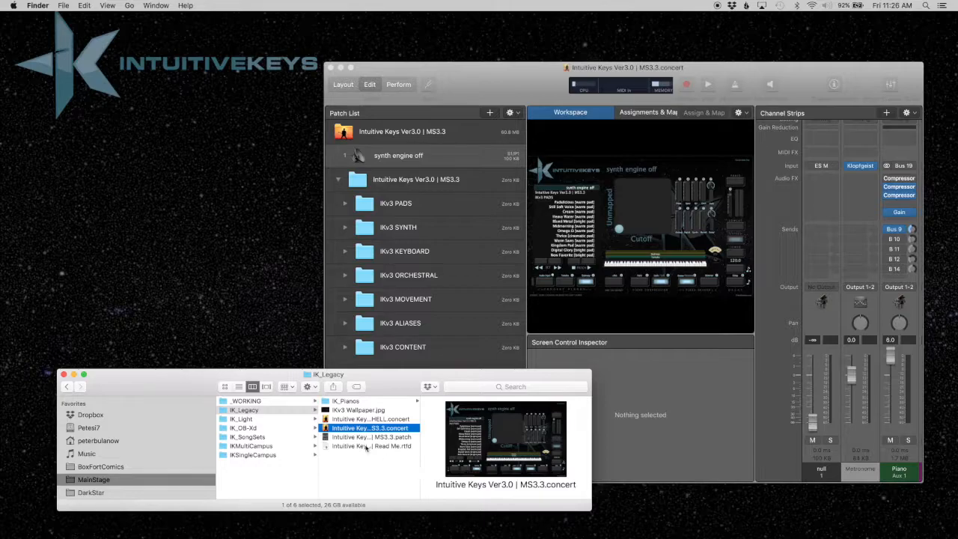
Import Intuitive Keys OB-Xd Ver 3.0 | MS3.3.patch from the IK_OB-Xd folder at the end of the patch list.
{"action": "left_click", "coordinate": [268, 428]}
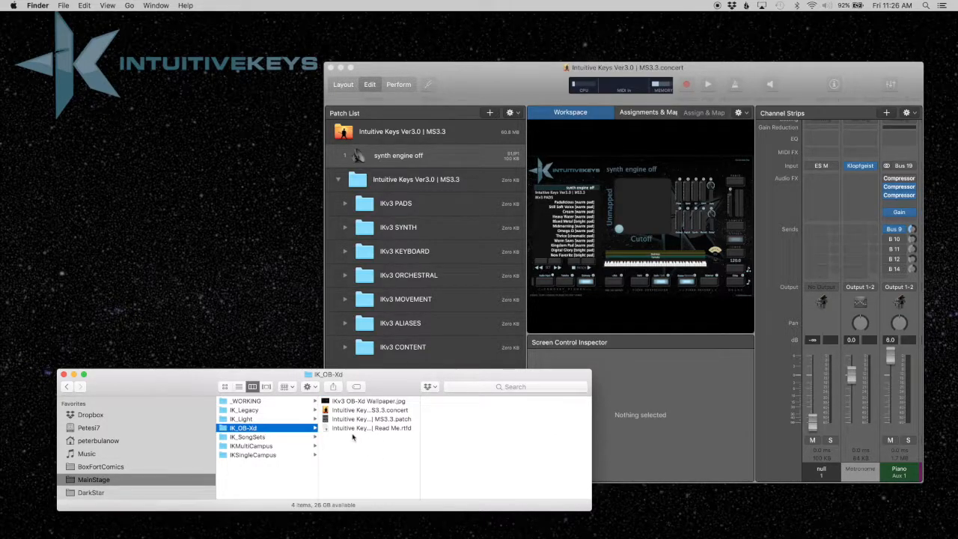
{"action": "left_click_drag", "start_coordinate": [458, 380], "coordinate": [374, 433]}
{"action": "left_click_drag", "start_coordinate": [254, 472], "coordinate": [410, 388]}
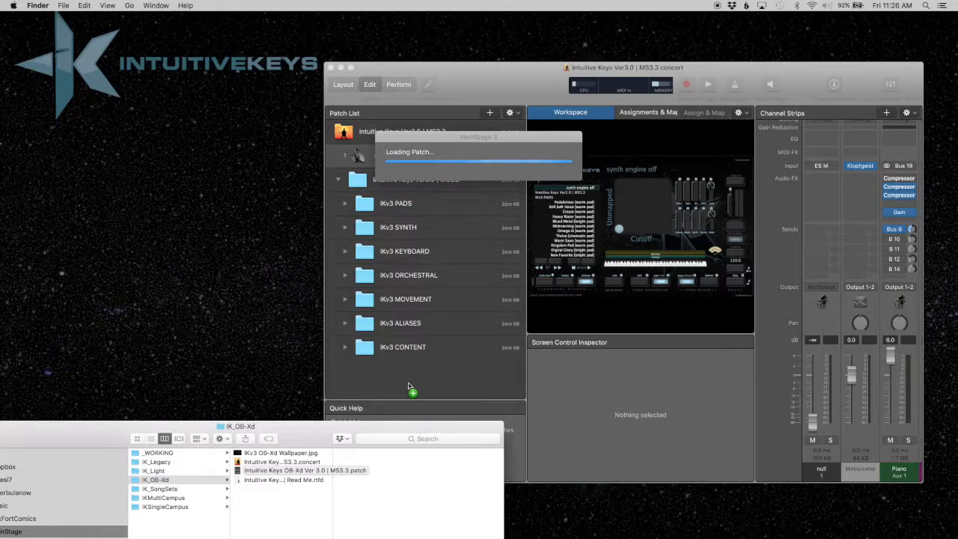
Show the concert full screen and expand the imported OB-Xd set and its IKv3 OB-Xd Aliases subset.
{"action": "left_click", "coordinate": [351, 68]}
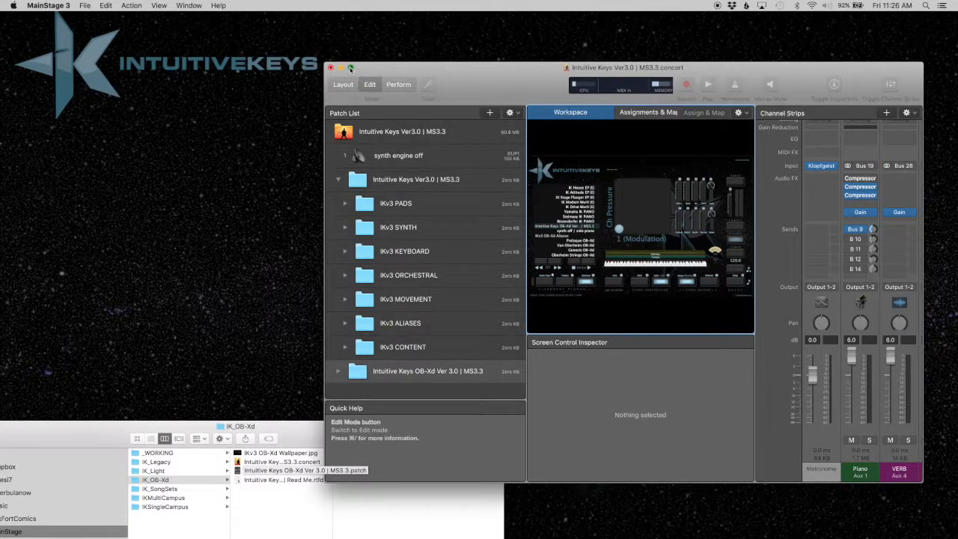
{"action": "left_click", "coordinate": [350, 68]}
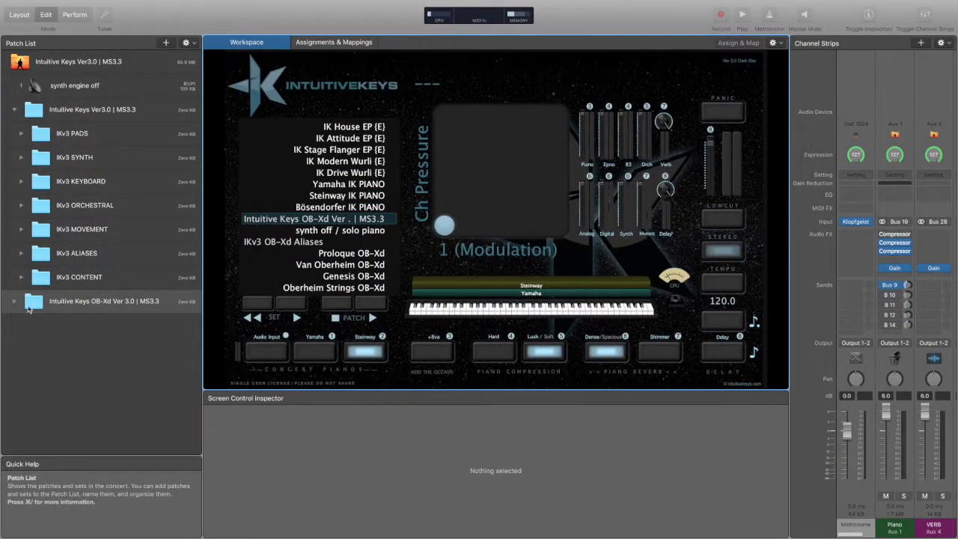
{"action": "left_click", "coordinate": [13, 303]}
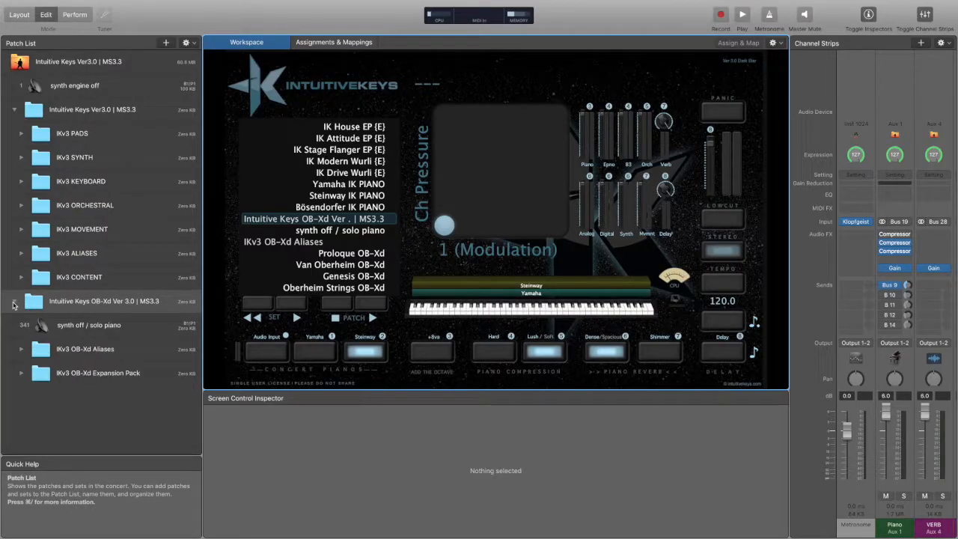
{"action": "left_click", "coordinate": [21, 349]}
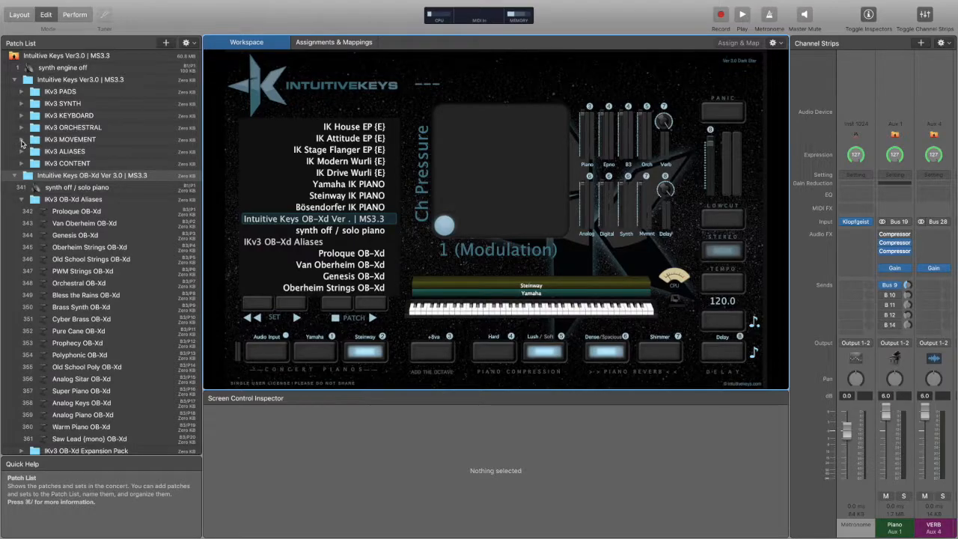
Combine Dark Matter [undulating pad] M from IKv3 MOVEMENT with Oberheim Strings OB-Xd into a new patch and switch off the Steinway concert piano.
{"action": "left_click", "coordinate": [22, 140]}
{"action": "left_click", "coordinate": [125, 152]}
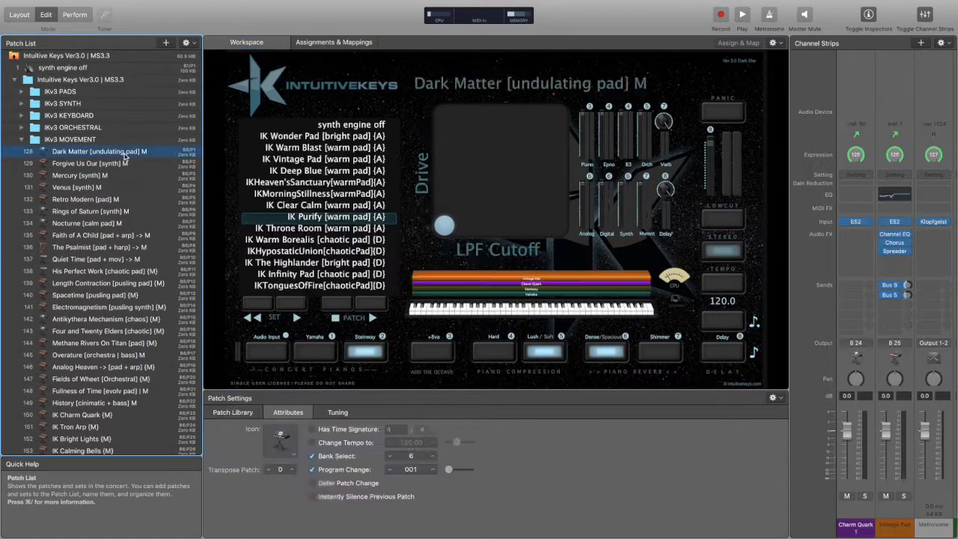
{"action": "scroll", "coordinate": [119, 289], "scroll_direction": "down", "scroll_amount": 5}
{"action": "scroll", "coordinate": [118, 289], "scroll_direction": "down", "scroll_amount": 4}
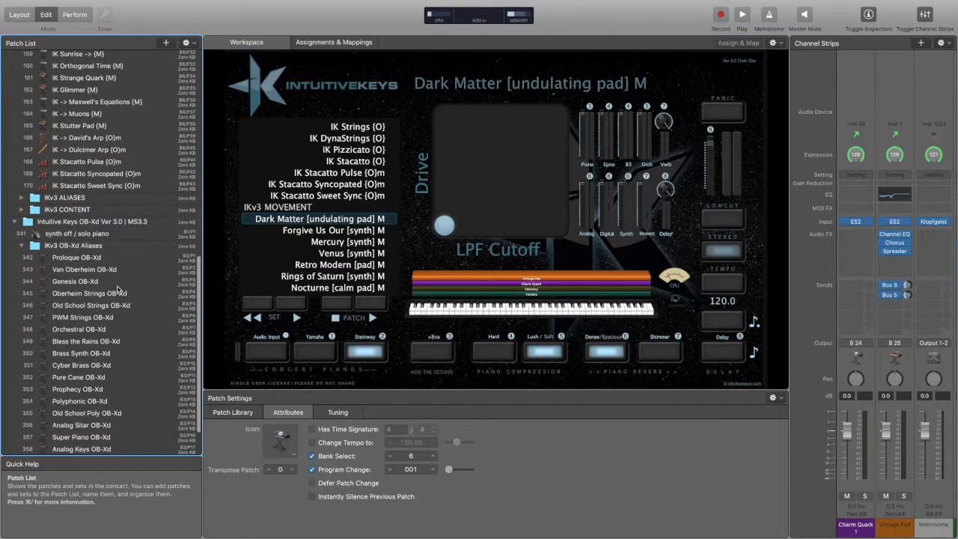
{"action": "left_click", "coordinate": [105, 294], "text": "super"}
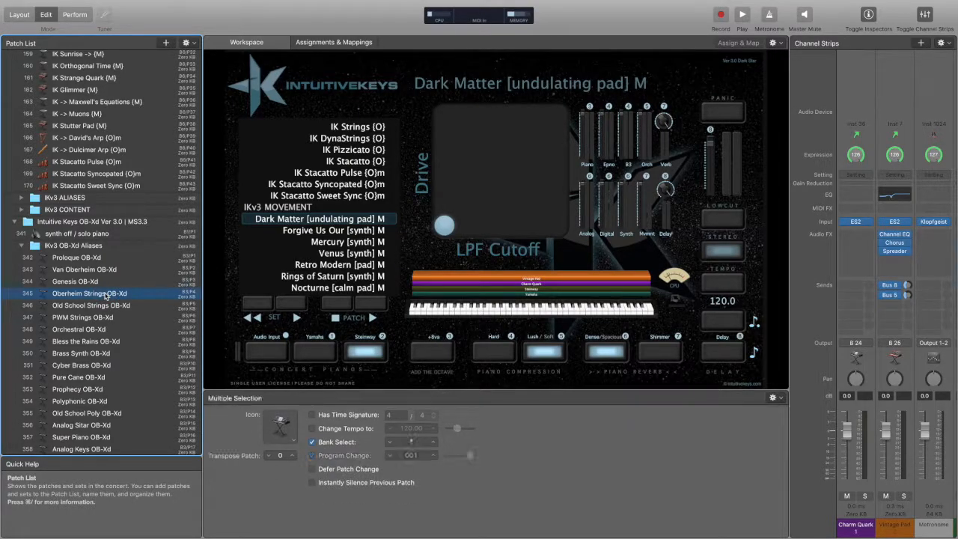
{"action": "scroll", "coordinate": [109, 241], "scroll_direction": "up", "scroll_amount": 5}
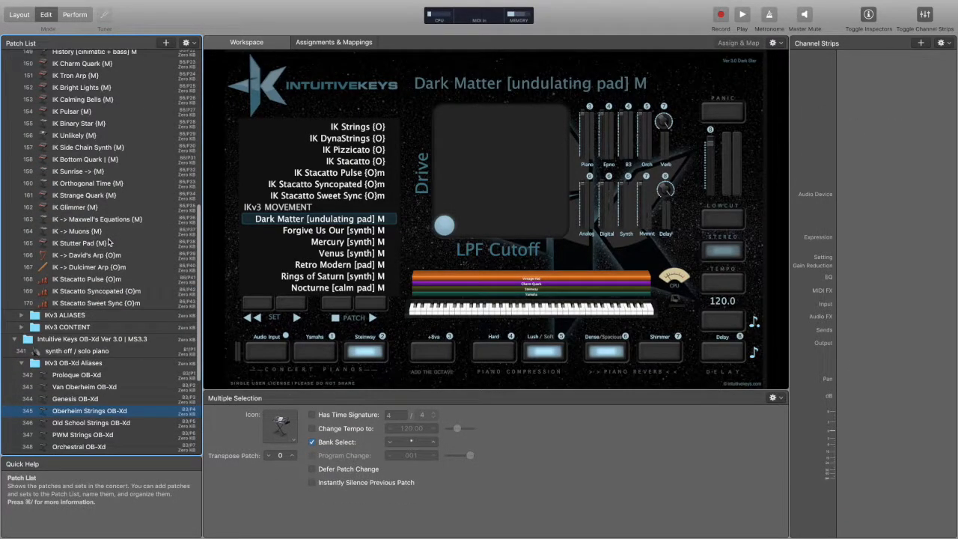
{"action": "scroll", "coordinate": [108, 241], "scroll_direction": "up", "scroll_amount": 5}
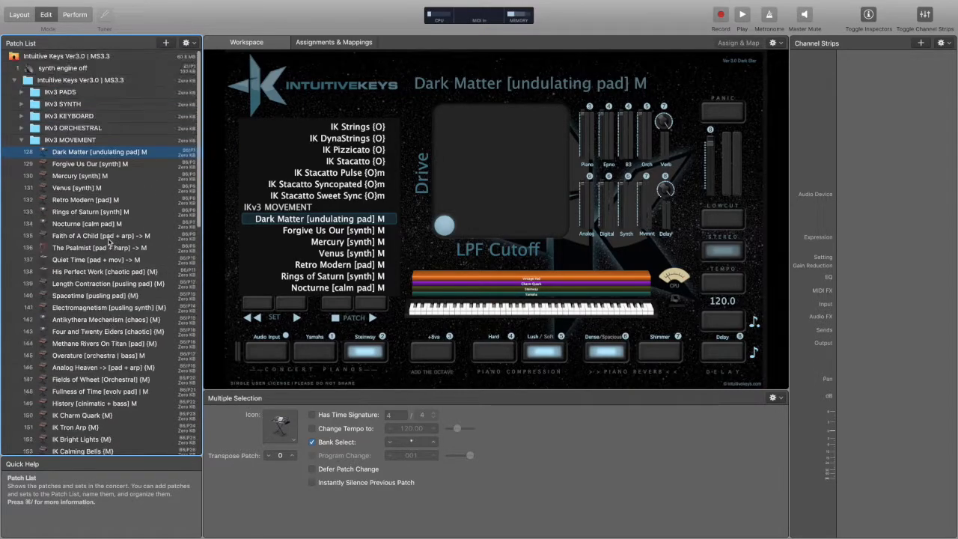
{"action": "left_click", "coordinate": [186, 42]}
{"action": "left_click", "coordinate": [203, 237]}
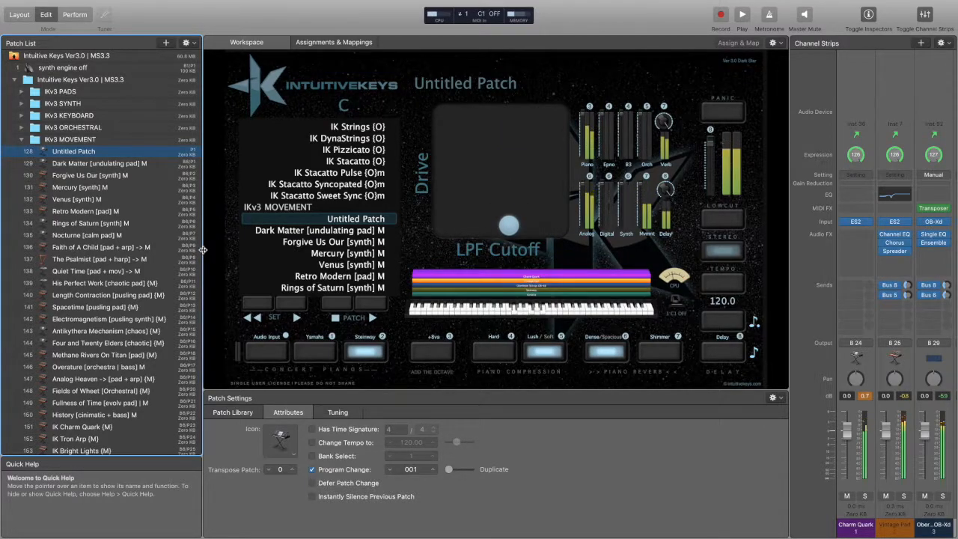
{"action": "left_click", "coordinate": [360, 350]}
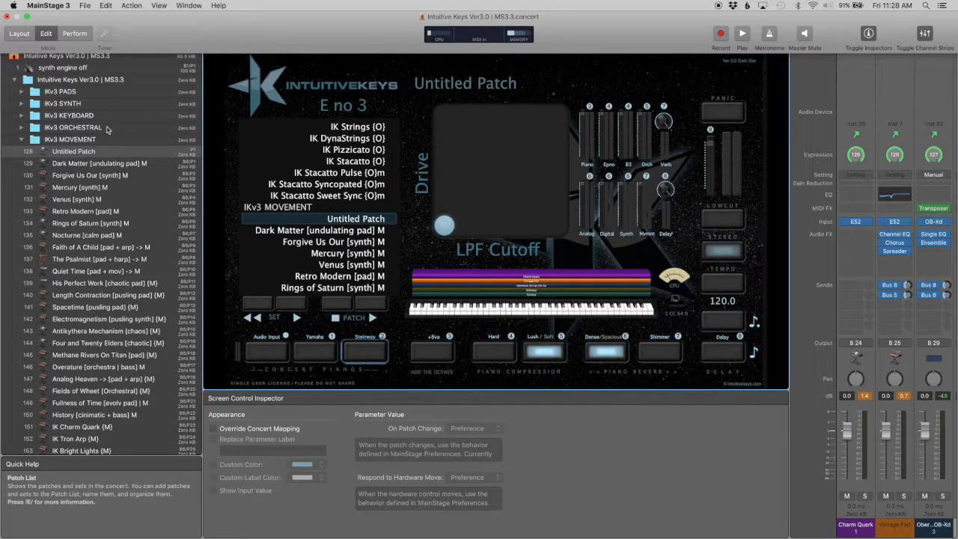
Close the Intuitive Keys Ver3.0 | MS3.3 concert without saving the changes.
{"action": "left_click", "coordinate": [6, 15]}
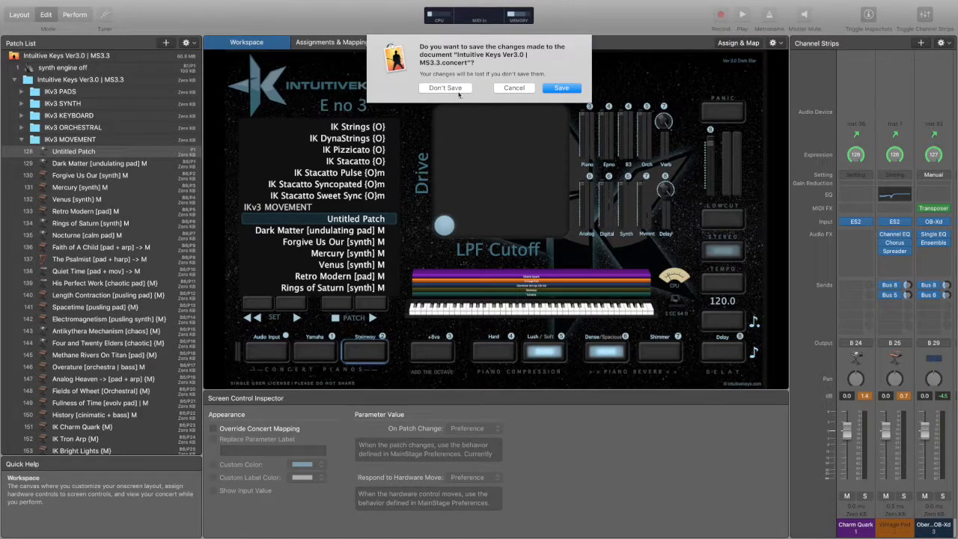
{"action": "left_click", "coordinate": [460, 87]}
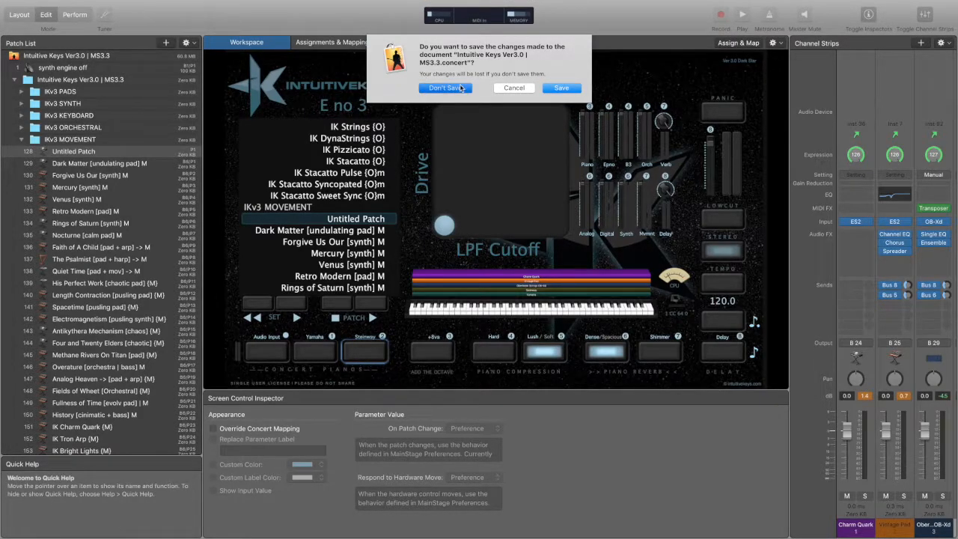
{"action": "left_click", "coordinate": [446, 88]}
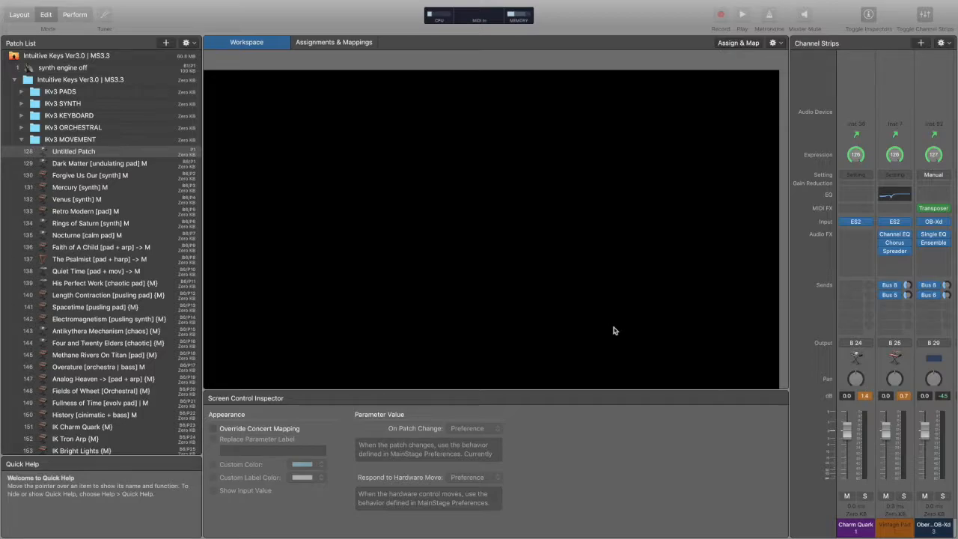
Open the Intuitive Keys OB-Xd Ver 3.0 | MS3.3 concert from the IK_OB-Xd folder.
{"action": "key", "text": "ctrl+Left"}
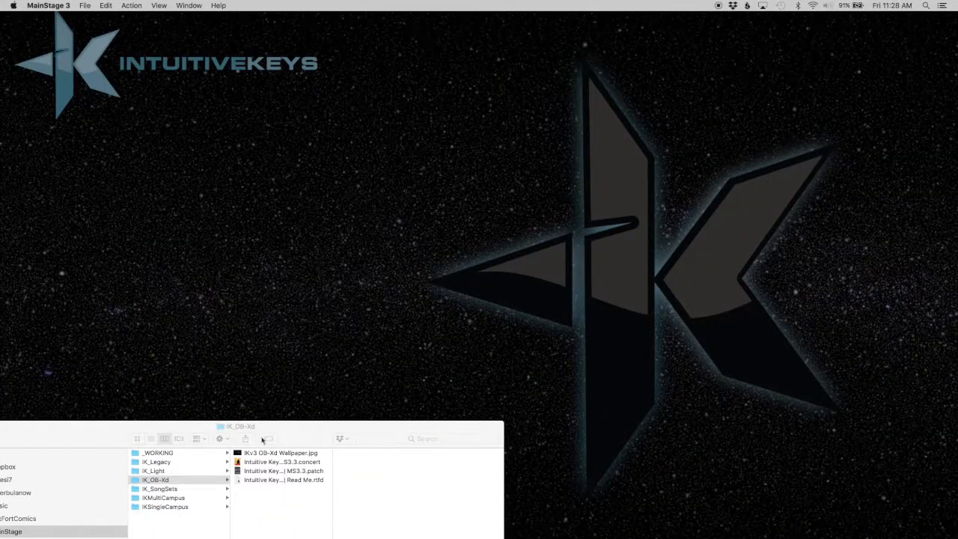
{"action": "left_click", "coordinate": [314, 460]}
{"action": "double_click", "coordinate": [314, 462]}
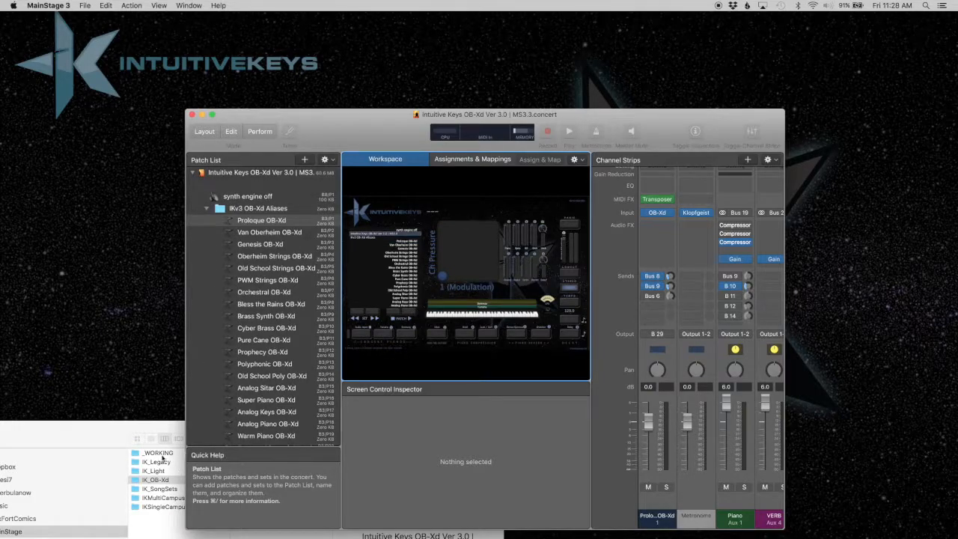
Import Intuitive Keys Ver3.0 | MS3.3.patch from the IK_Legacy folder below the OB-Xd set in the patch list.
{"action": "left_click", "coordinate": [165, 464]}
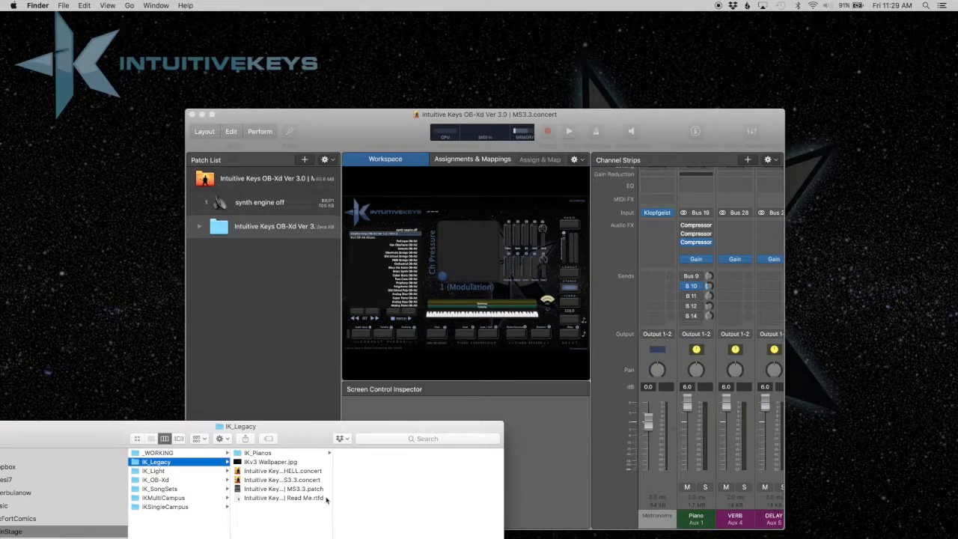
{"action": "left_click", "coordinate": [316, 492]}
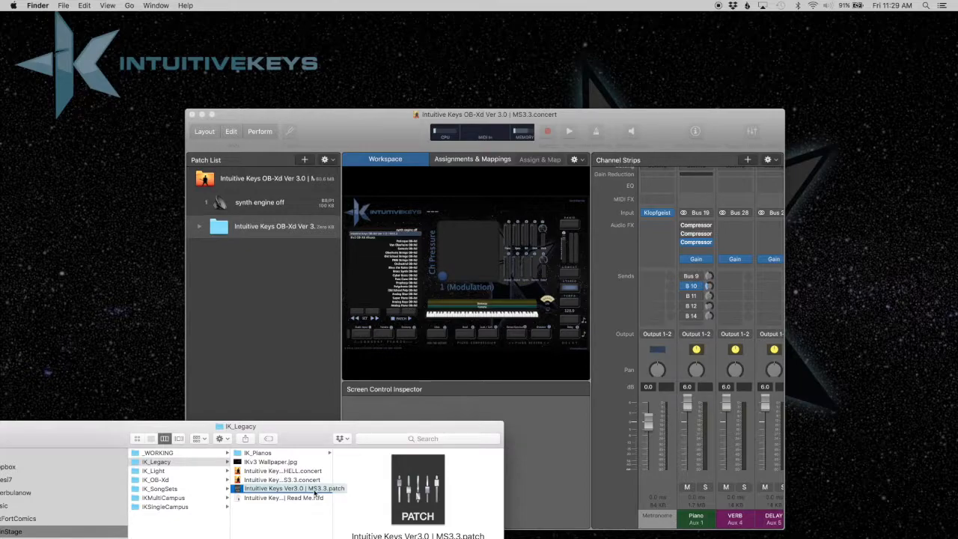
{"action": "left_click_drag", "start_coordinate": [322, 491], "coordinate": [302, 287]}
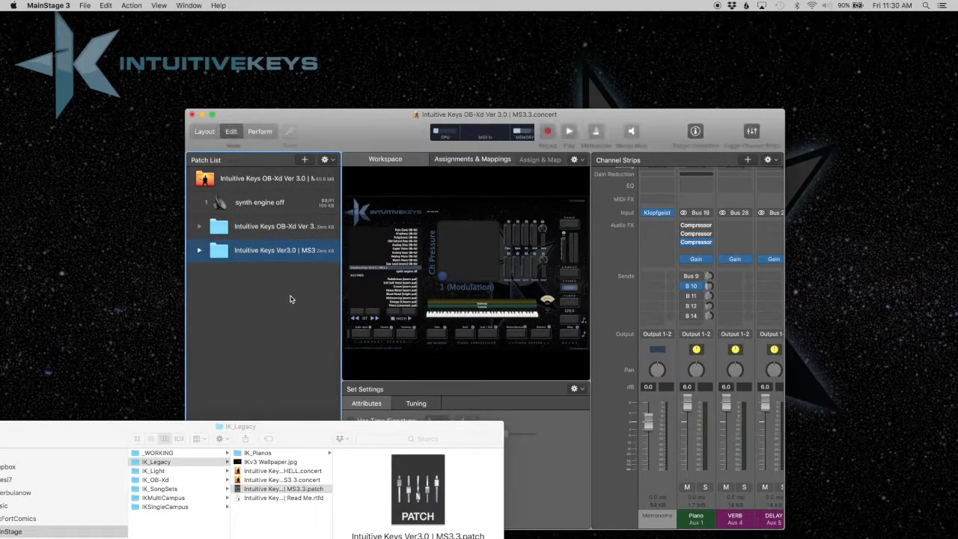
Show the OB-Xd concert full screen and expand the Intuitive Keys Ver3.0 and Intuitive Keys OB-Xd Ver 3.0 sets.
{"action": "left_click_drag", "start_coordinate": [360, 128], "coordinate": [459, 61]}
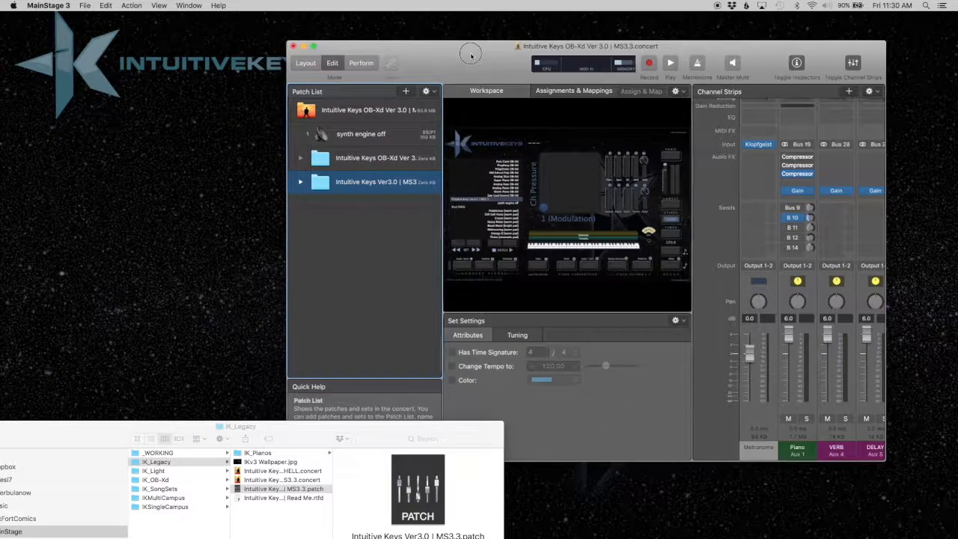
{"action": "left_click", "coordinate": [313, 46]}
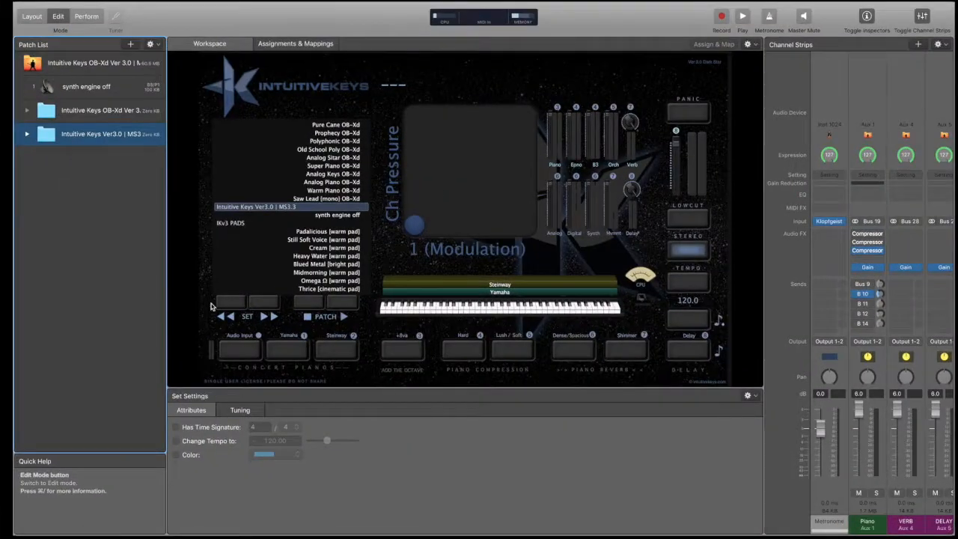
{"action": "left_click", "coordinate": [14, 135]}
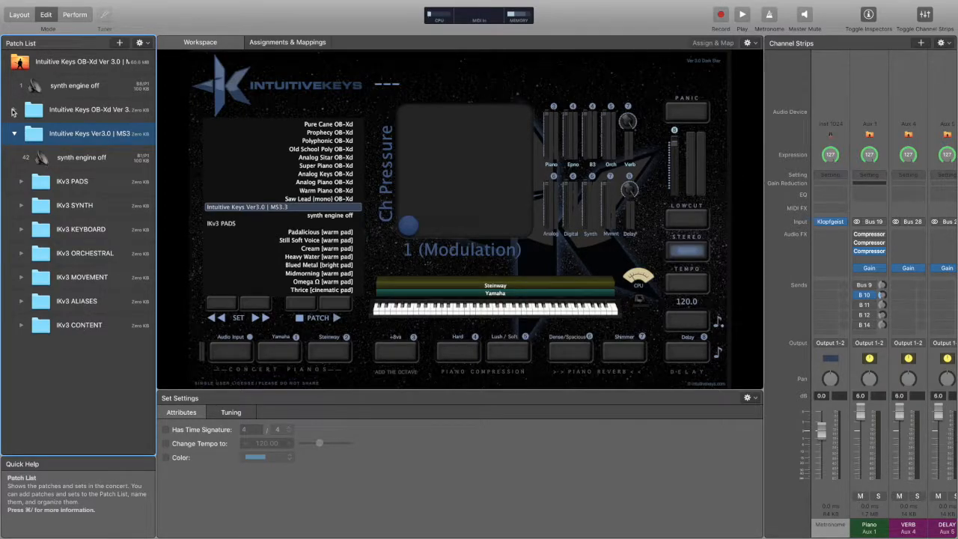
{"action": "left_click", "coordinate": [14, 112]}
Look through the IKv3 OB-Xd Expansion Pack, IKv3 CONTENT and IKv3 ALIASES sets and expand the IKv3 SYNTH set.
{"action": "left_click", "coordinate": [100, 158]}
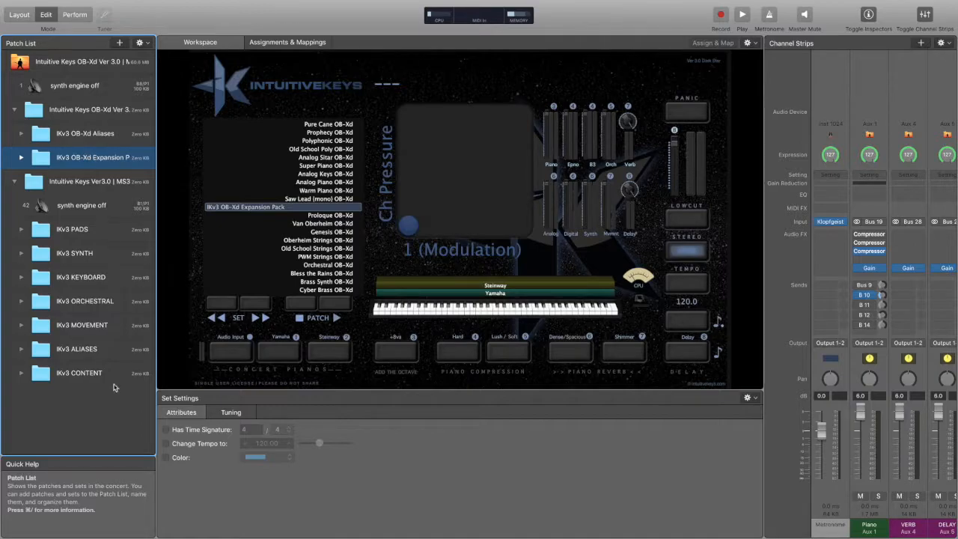
{"action": "left_click", "coordinate": [80, 381]}
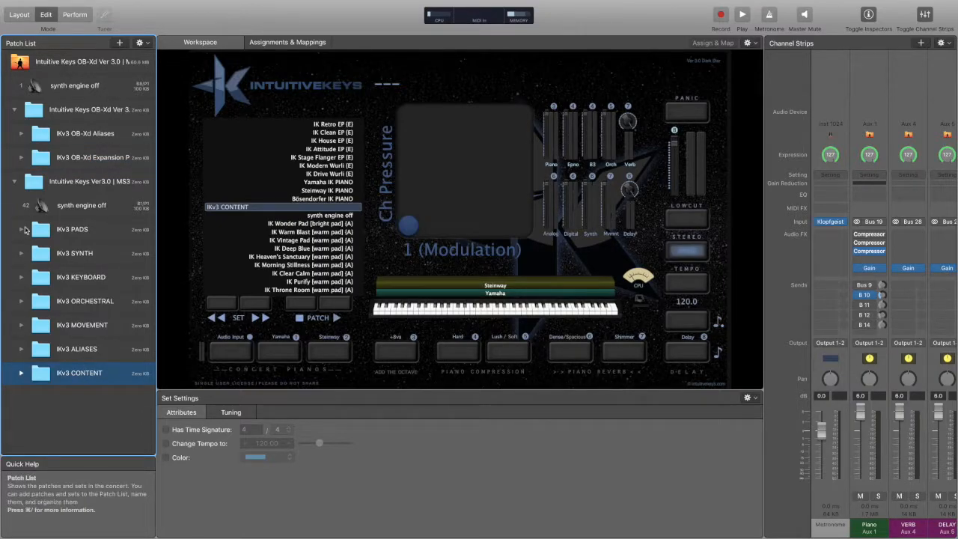
{"action": "left_click", "coordinate": [21, 350]}
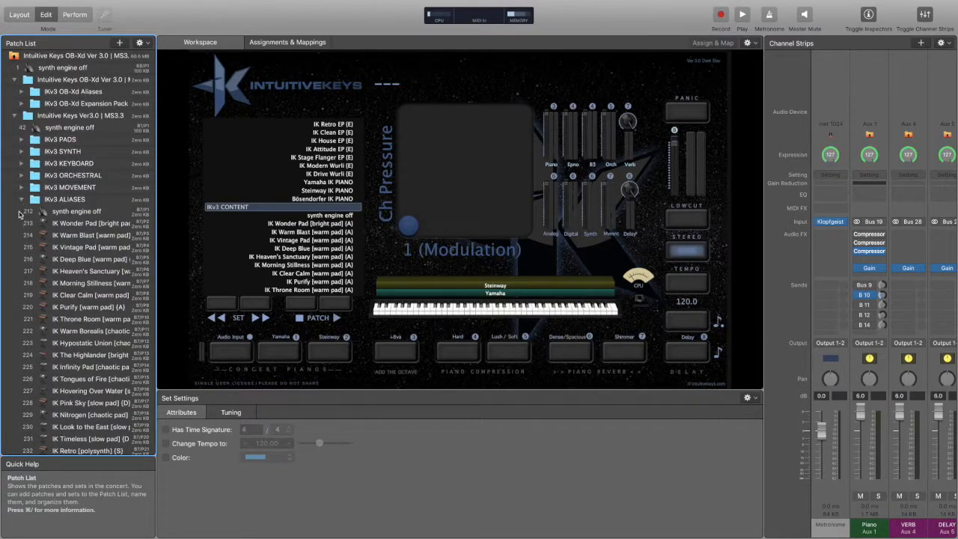
{"action": "left_click", "coordinate": [21, 200]}
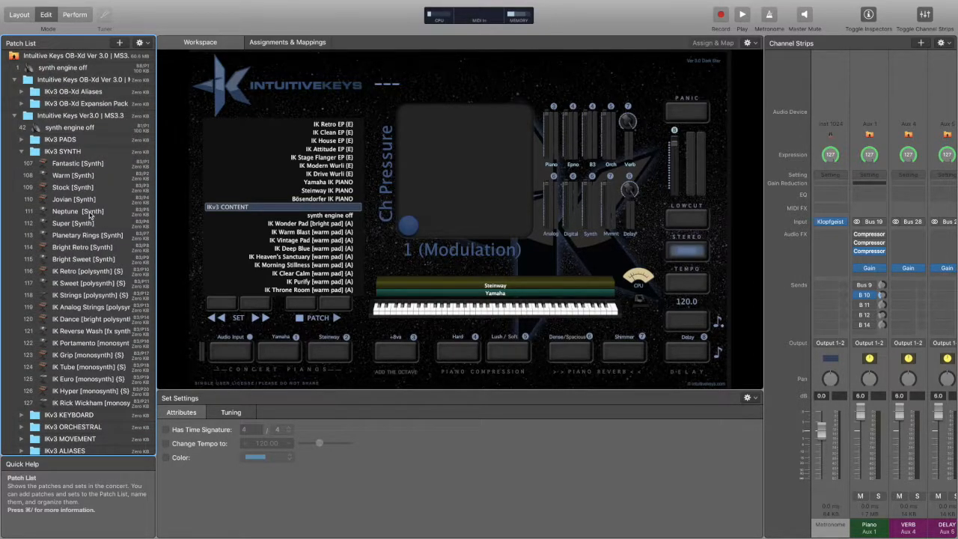
Combine Fantastic [Synth] from IKv3 SYNTH and Van Oberheim OB-Xd from IKv3 OB-Xd Aliases into a new patch.
{"action": "left_click", "coordinate": [95, 164]}
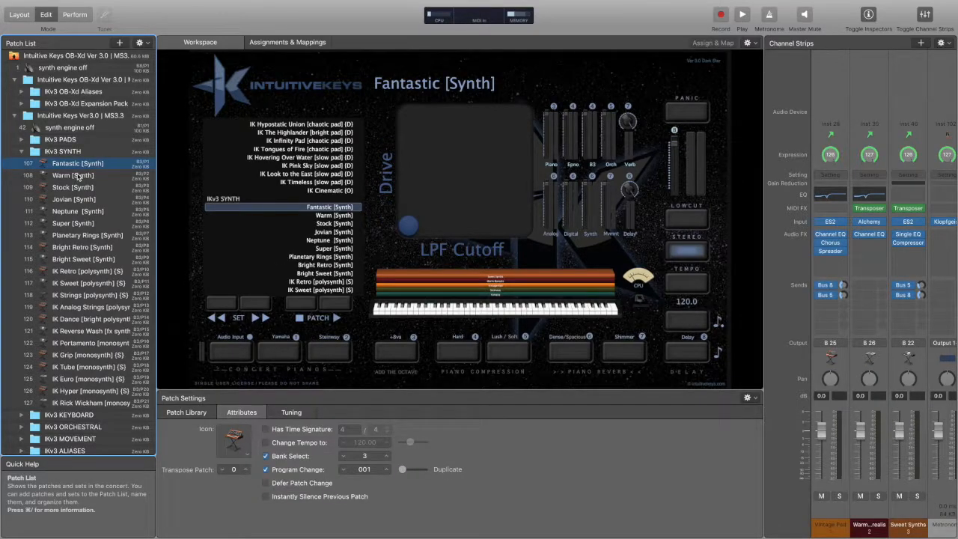
{"action": "left_click", "coordinate": [23, 92]}
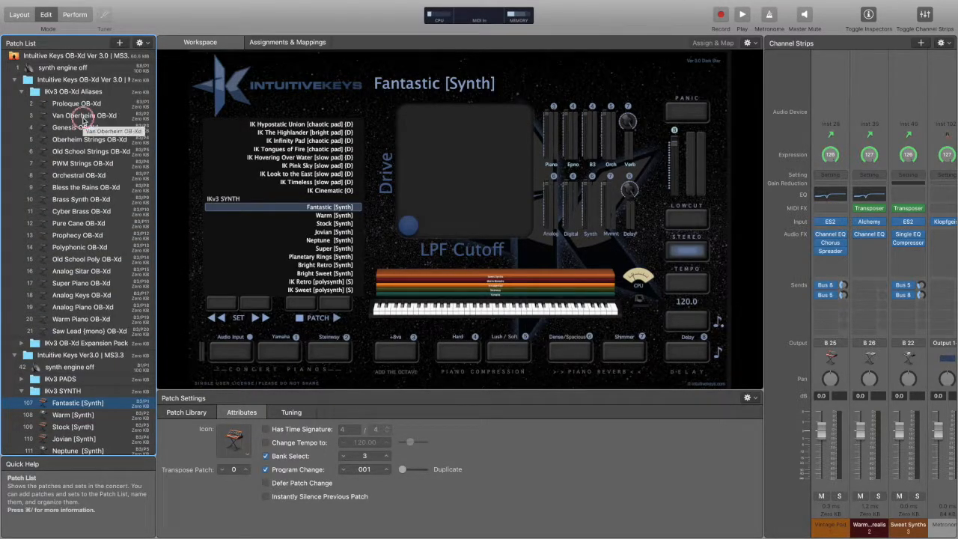
{"action": "left_click", "coordinate": [84, 117]}
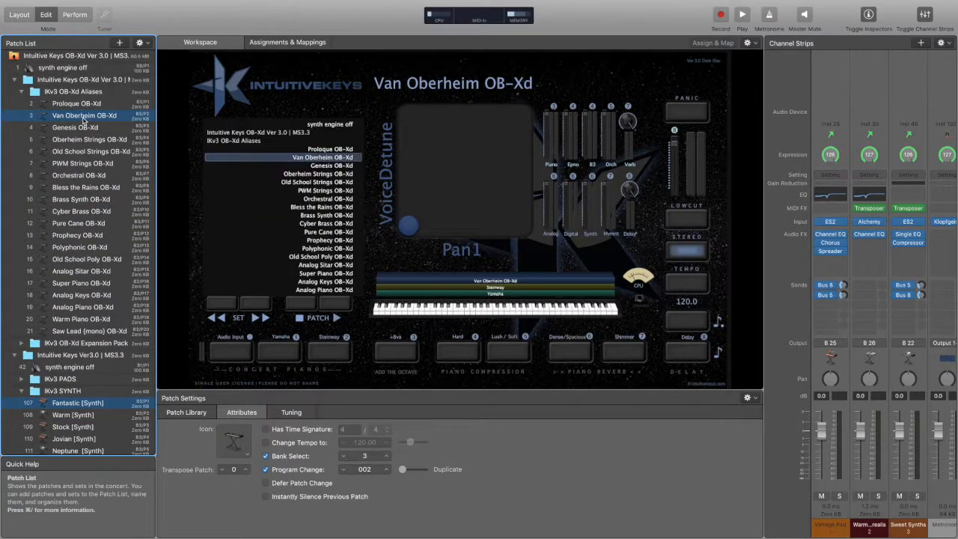
{"action": "left_click", "coordinate": [141, 44]}
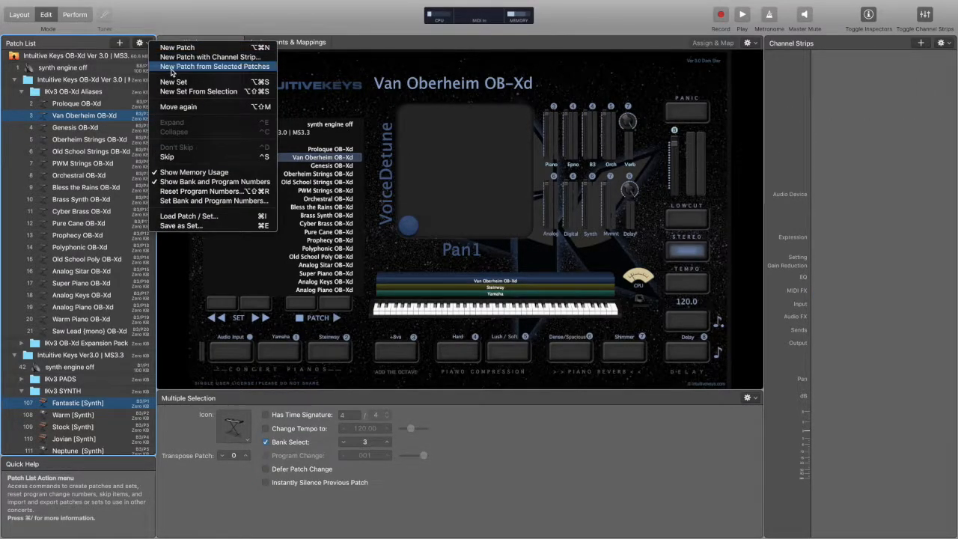
{"action": "left_click", "coordinate": [171, 68]}
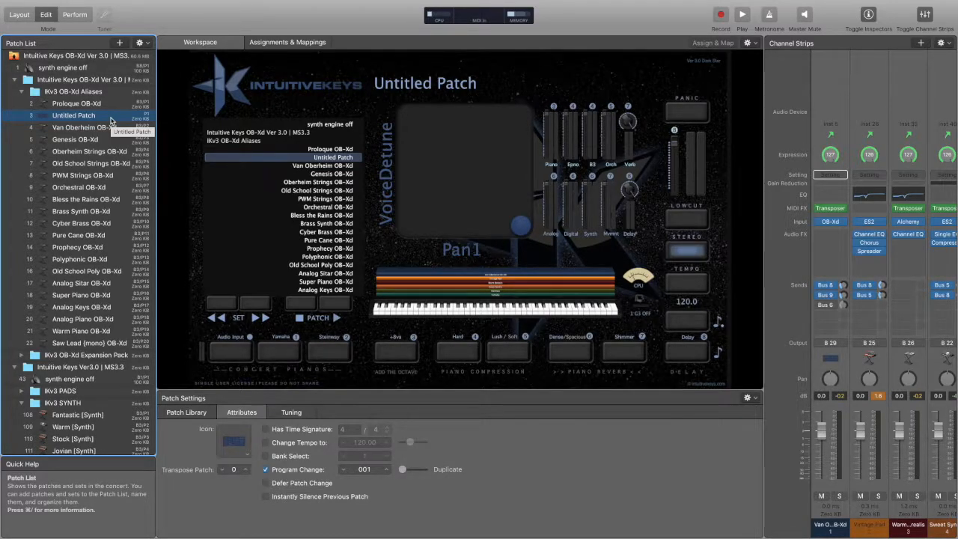
Delete the combined Van Oberheim and Fantastic patch and collapse the IKv3 OB-Xd Aliases and IKv3 SYNTH sets.
{"action": "key", "text": "Delete"}
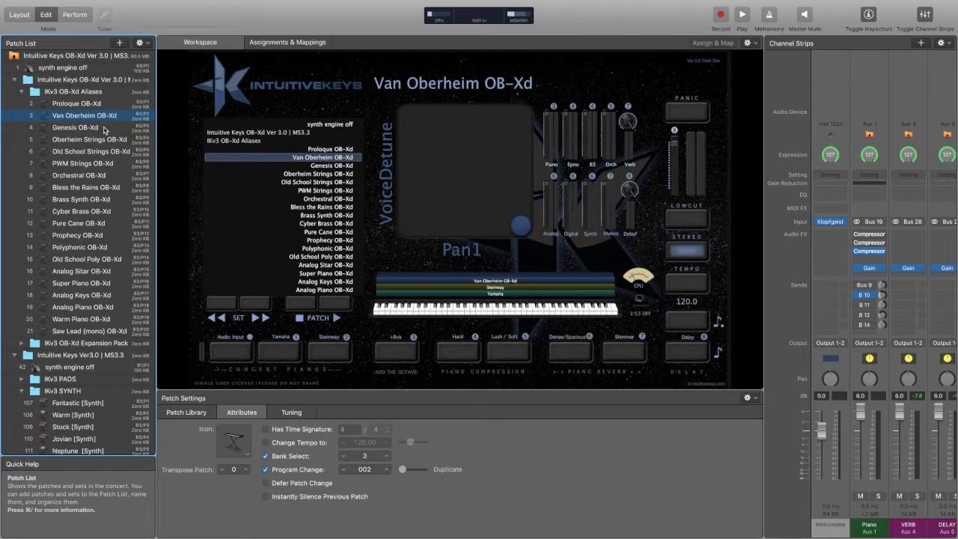
{"action": "scroll", "coordinate": [105, 127], "scroll_direction": "down", "scroll_amount": 8}
{"action": "scroll", "coordinate": [105, 127], "scroll_direction": "up", "scroll_amount": 8}
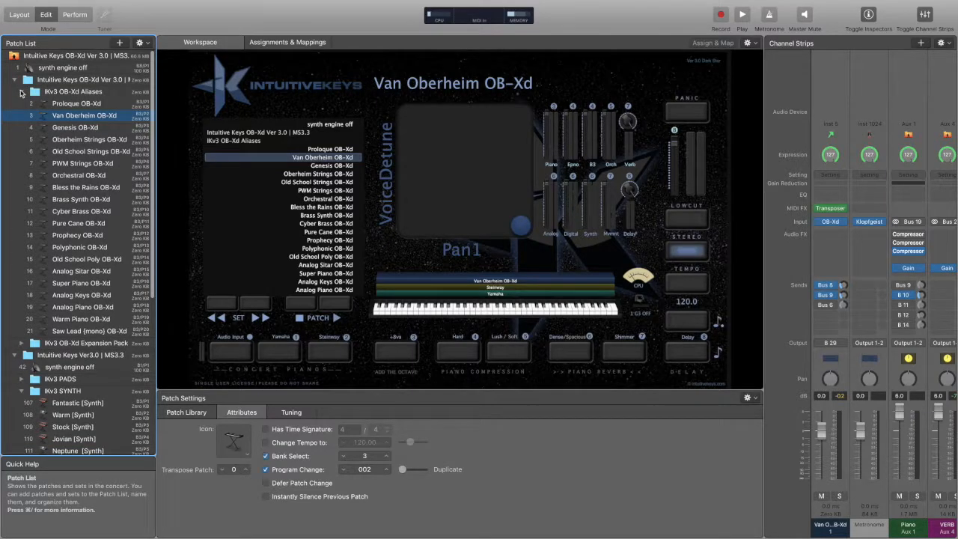
{"action": "left_click", "coordinate": [21, 92]}
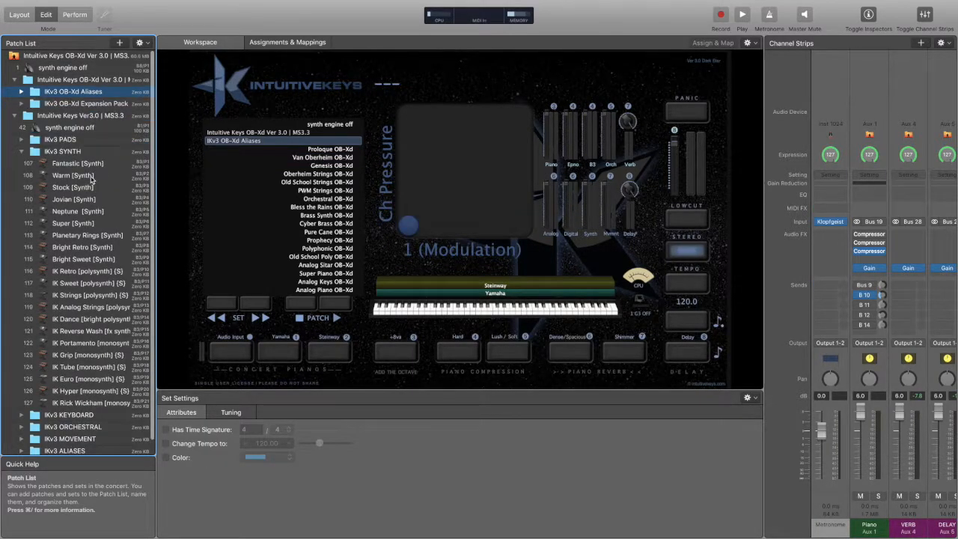
{"action": "left_click", "coordinate": [22, 152]}
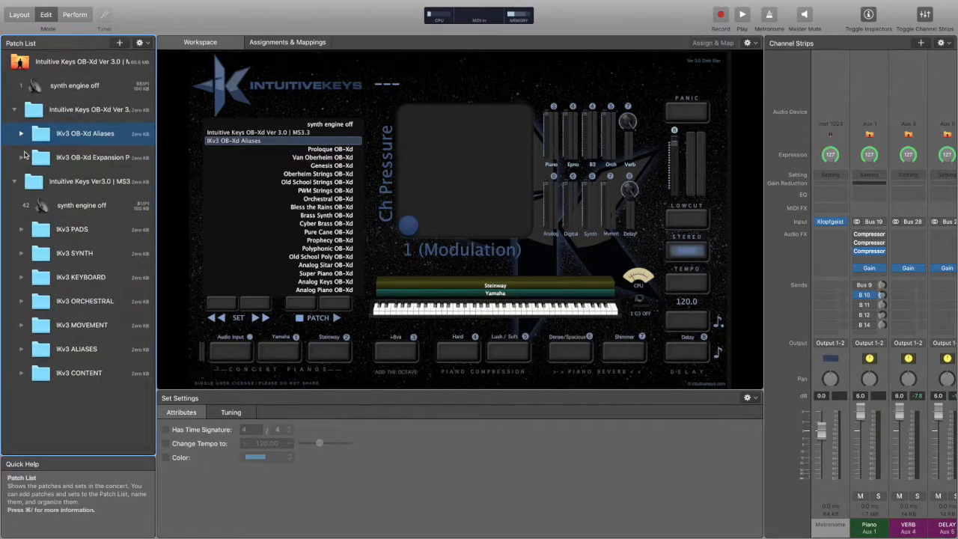
Browse the patches in Perform mode, select Digital Glory [bright pad] and return to Edit mode.
{"action": "left_click", "coordinate": [75, 19]}
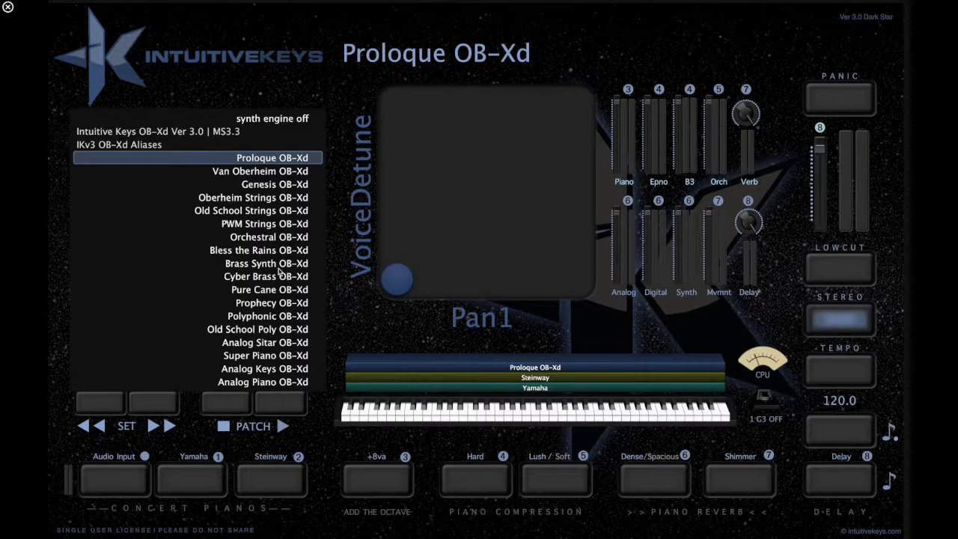
{"action": "scroll", "coordinate": [218, 269], "scroll_direction": "down", "scroll_amount": 10}
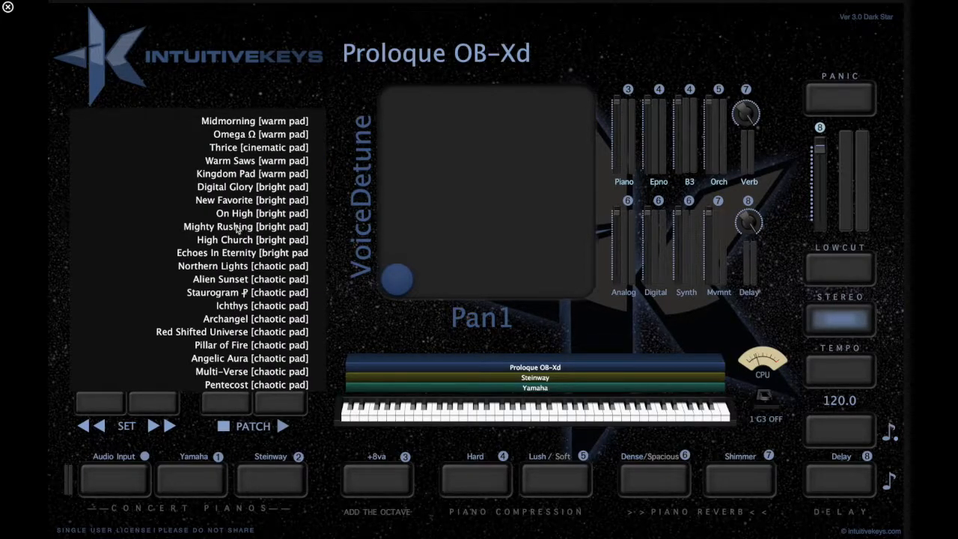
{"action": "left_click", "coordinate": [238, 188]}
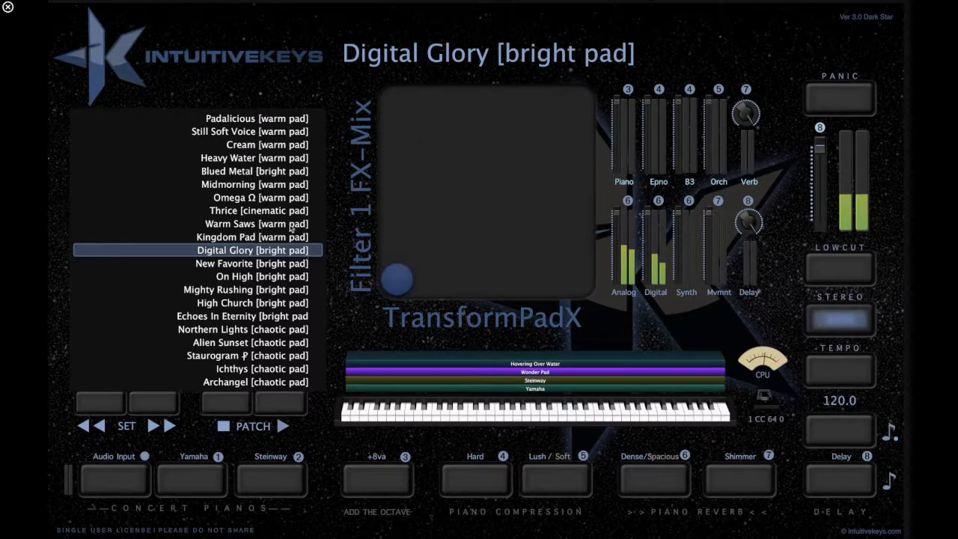
{"action": "key", "text": "Escape"}
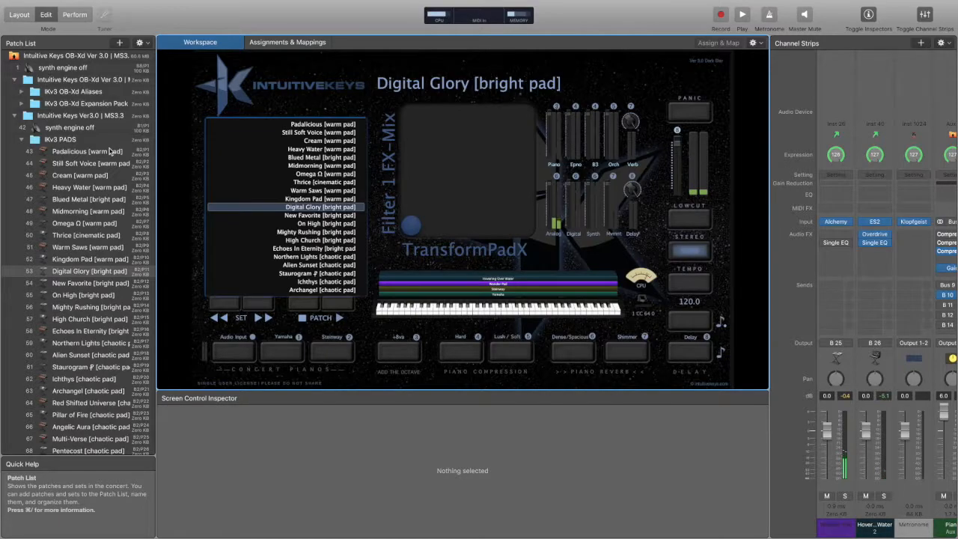
Combine Old School Strings OB-Xd from IKv3 OB-Xd Aliases with Digital Glory [bright pad] into a new patch.
{"action": "left_click", "coordinate": [22, 92]}
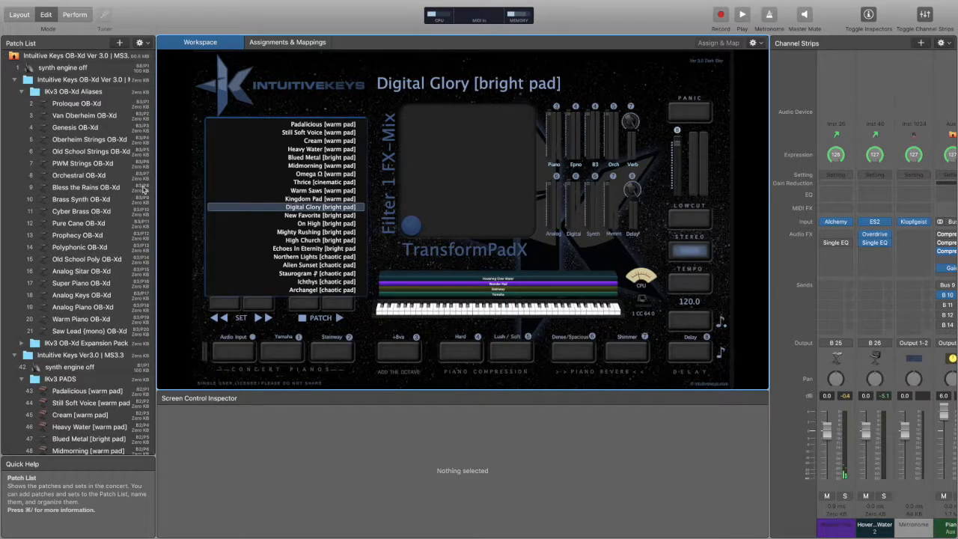
{"action": "left_click", "coordinate": [94, 154]}
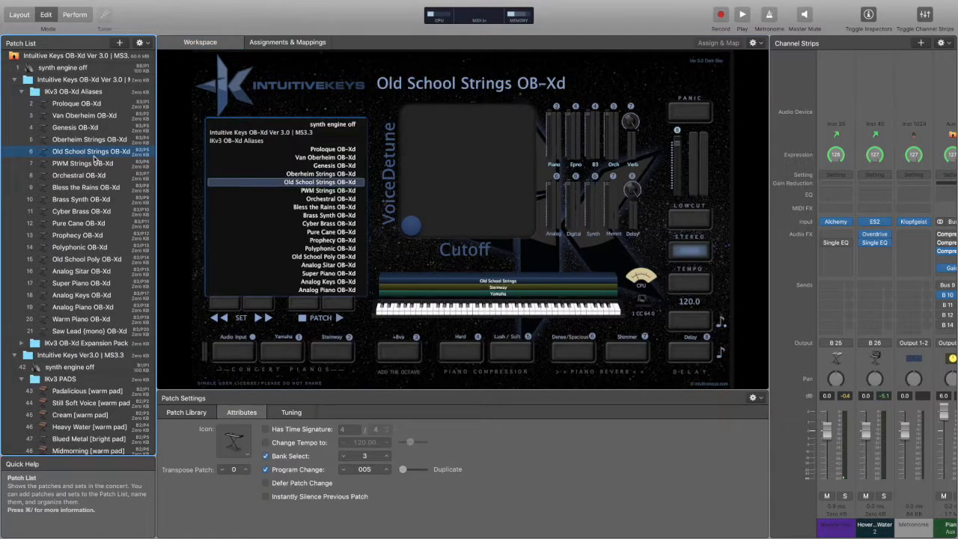
{"action": "left_click", "coordinate": [140, 44]}
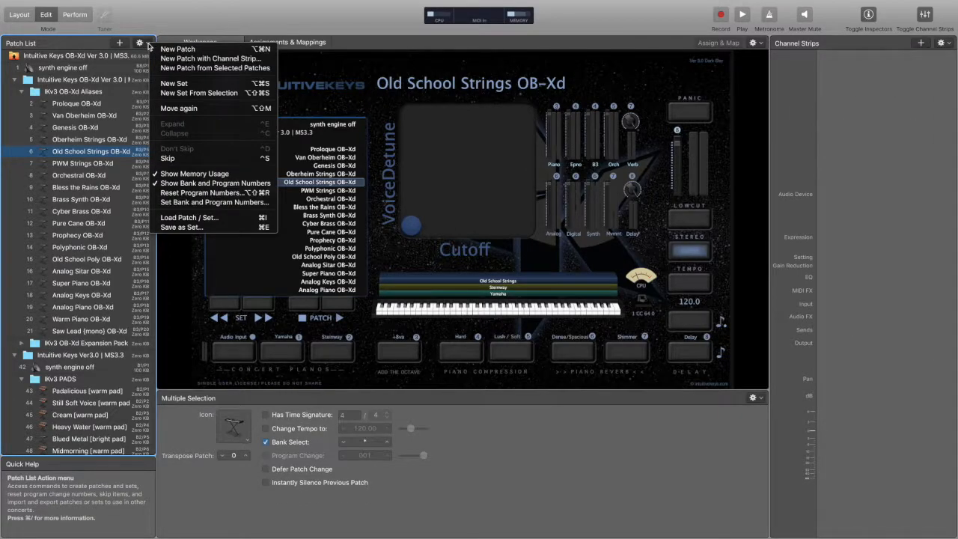
{"action": "left_click", "coordinate": [173, 69]}
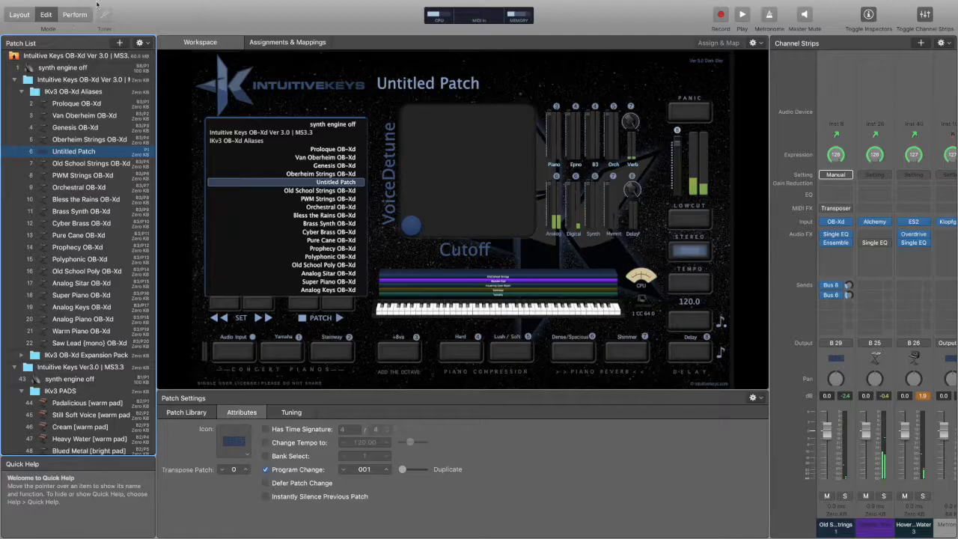
Leave full screen and close the OB-Xd concert without saving its changes.
{"action": "key", "text": "ctrl+super+f"}
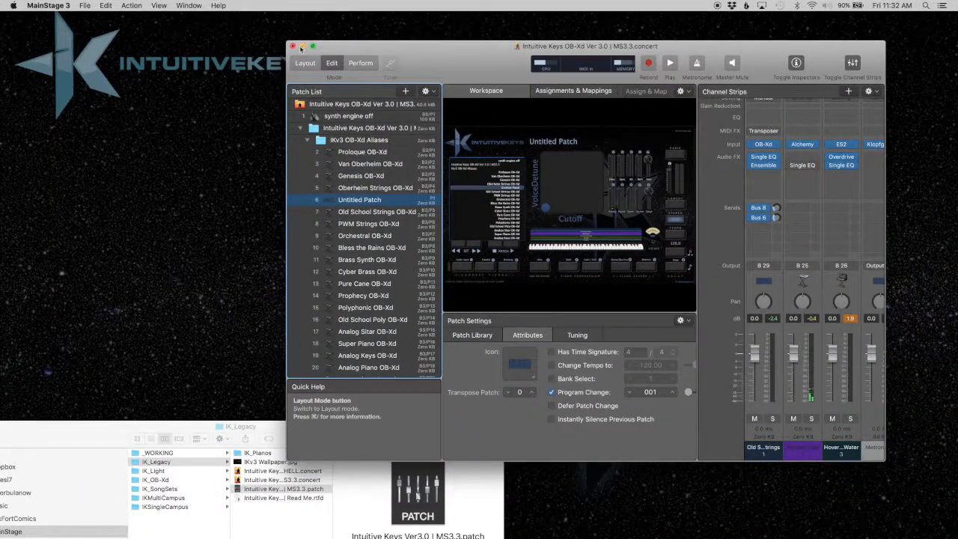
{"action": "left_click", "coordinate": [293, 46]}
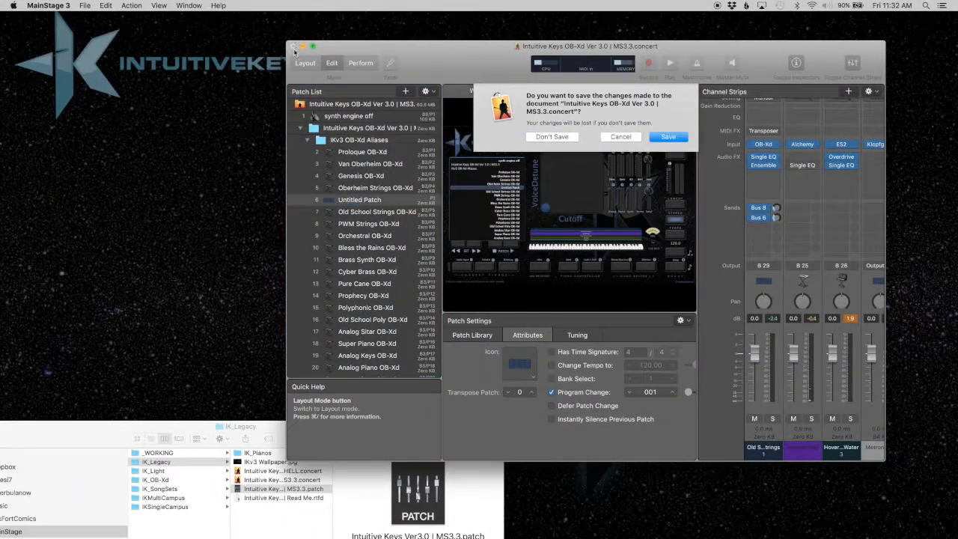
{"action": "left_click", "coordinate": [552, 130]}
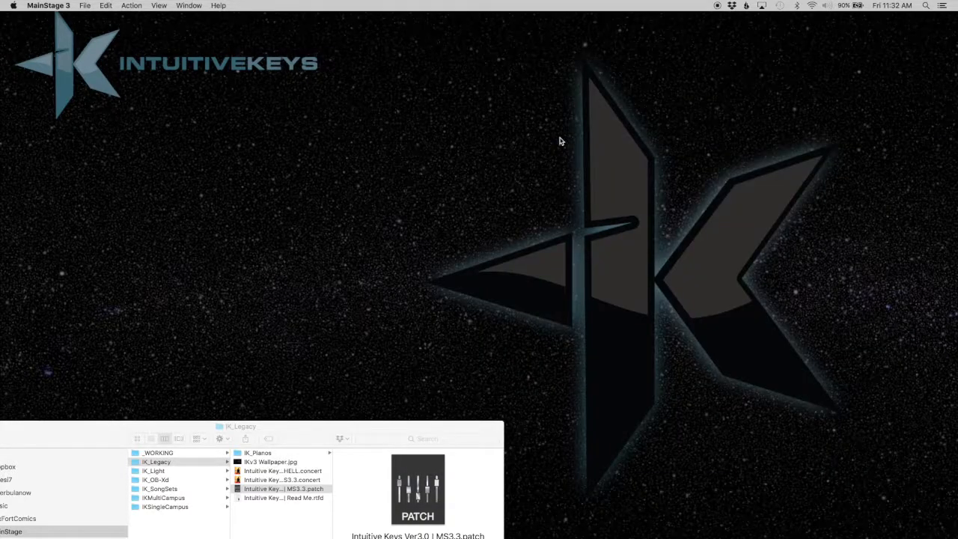